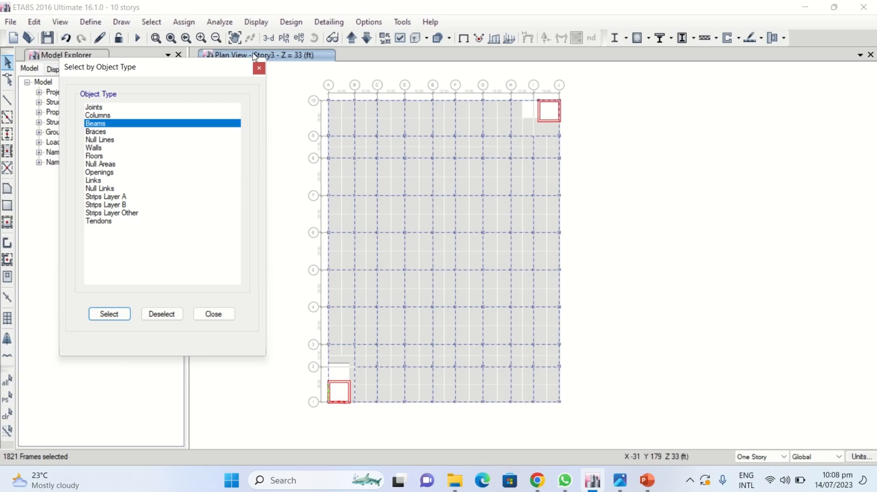
Assign the frame section B 18X24 to the selected beams and check the section labels in the plan.
left_click(184, 26)
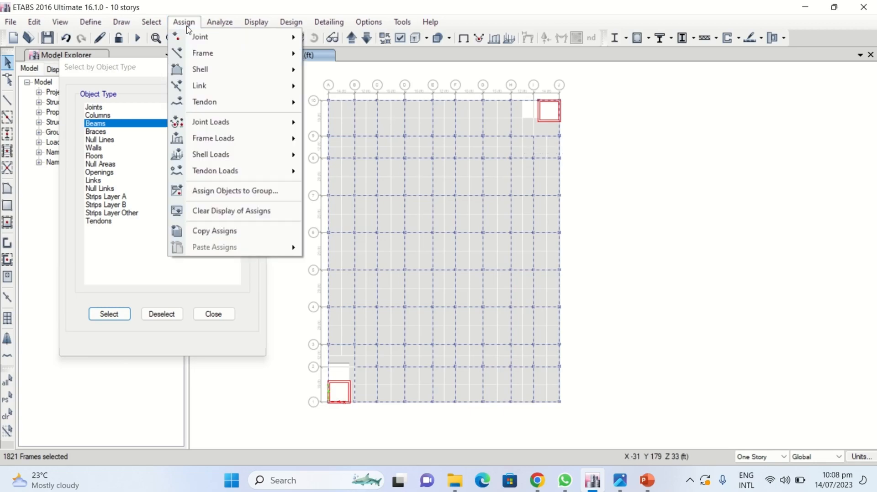
mouse_move(214, 56)
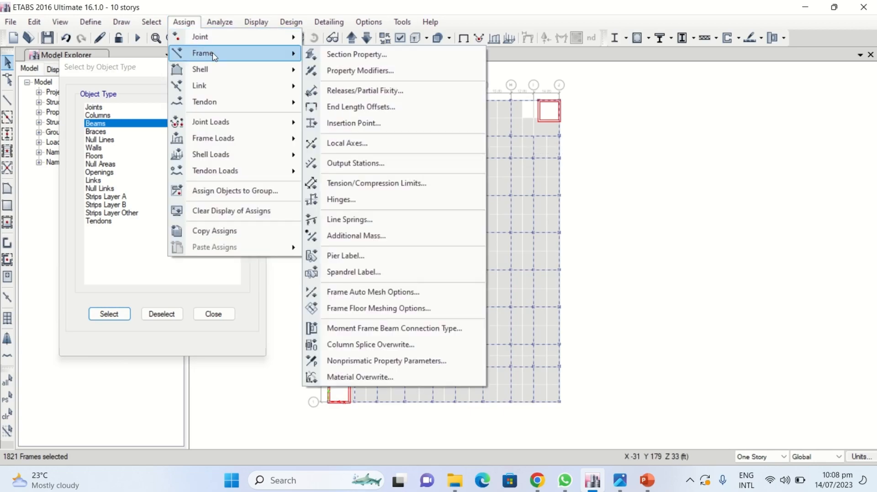
left_click(357, 55)
left_click_drag(295, 88, 153, 64)
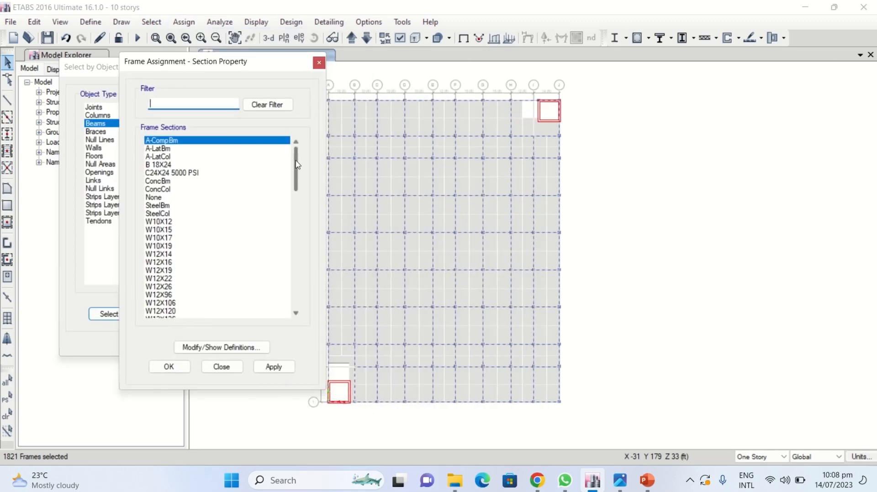
mouse_move(296, 168)
left_mouse_down()
mouse_move(289, 280)
mouse_move(302, 163)
left_mouse_up()
left_click(164, 173)
left_click(160, 165)
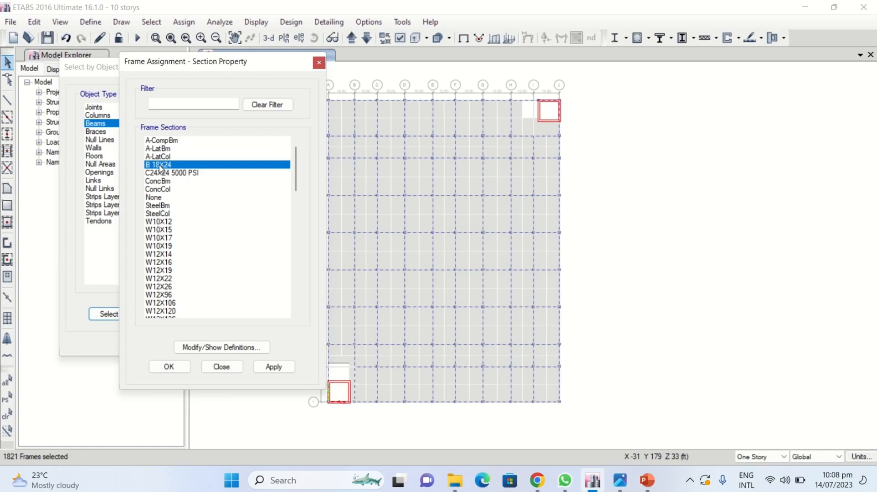
left_click(271, 367)
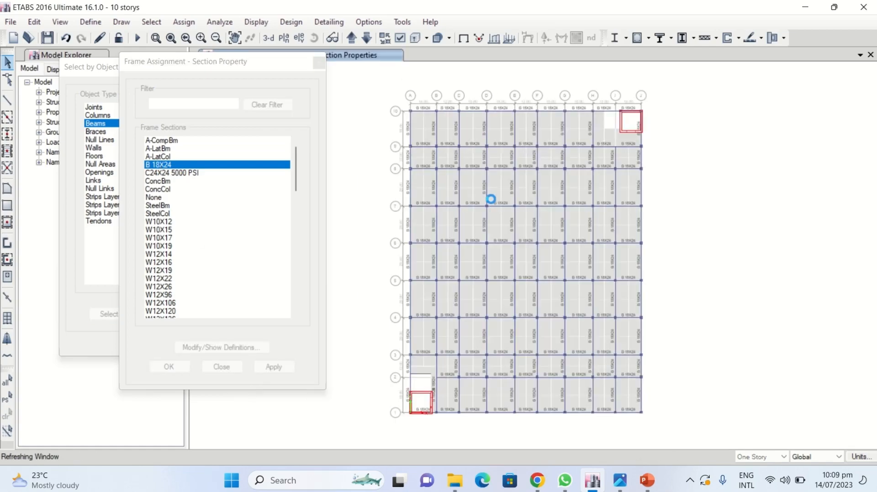
scroll(466, 172, "up", 3)
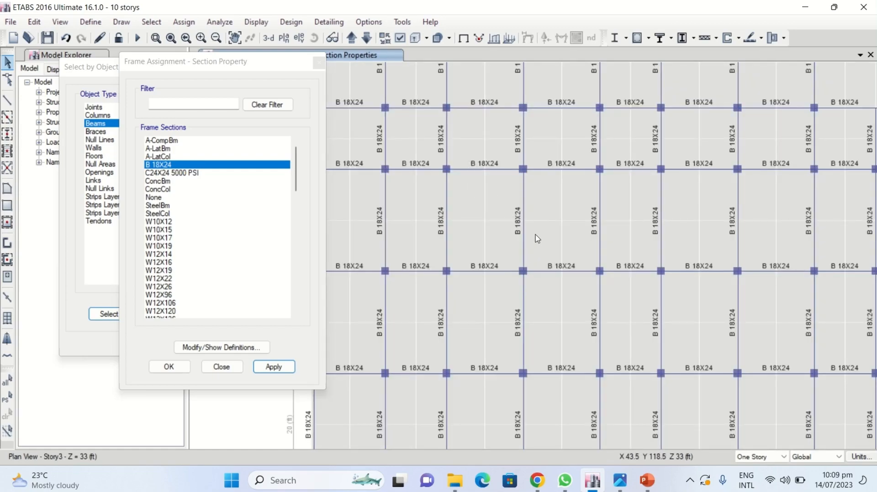
scroll(537, 238, "down", 5)
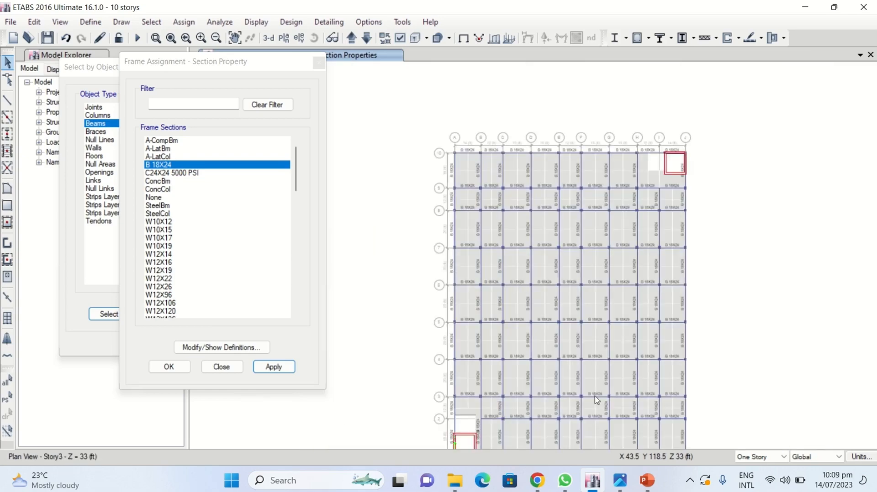
Select all columns by object type and assign them the frame section C24X24 5000 PSI.
left_click(98, 71)
left_click(105, 116)
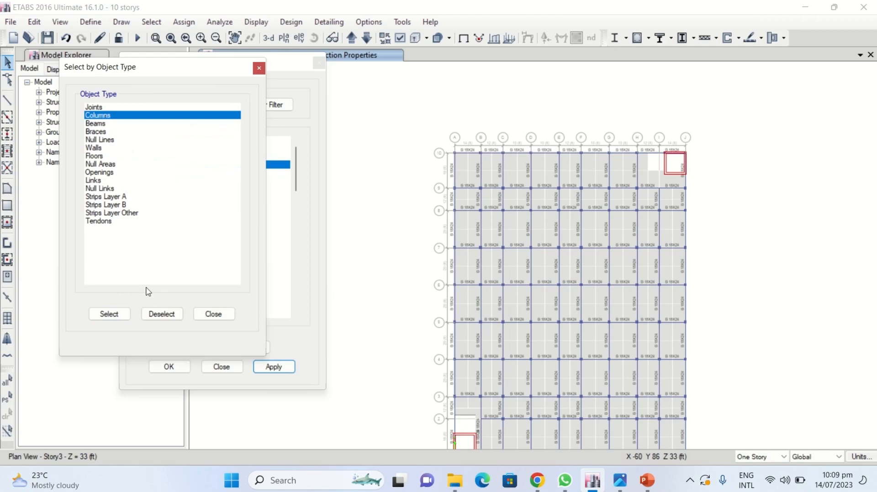
left_click(119, 314)
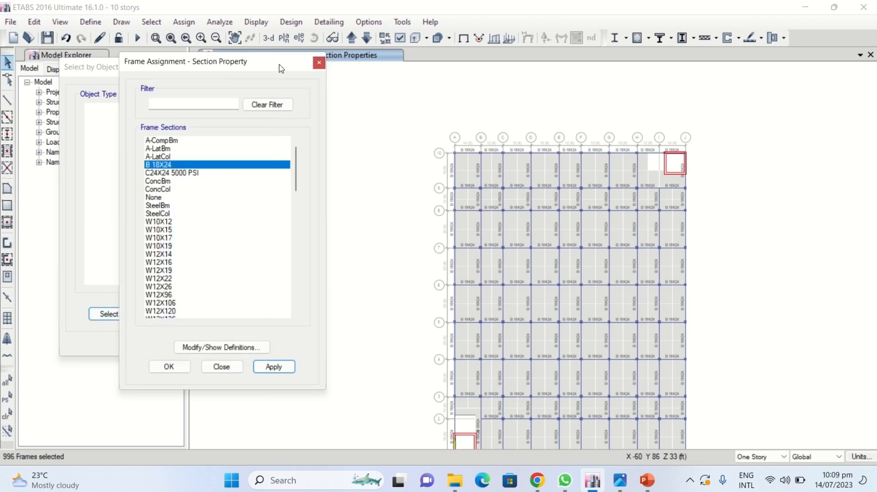
left_click_drag(281, 65, 230, 73)
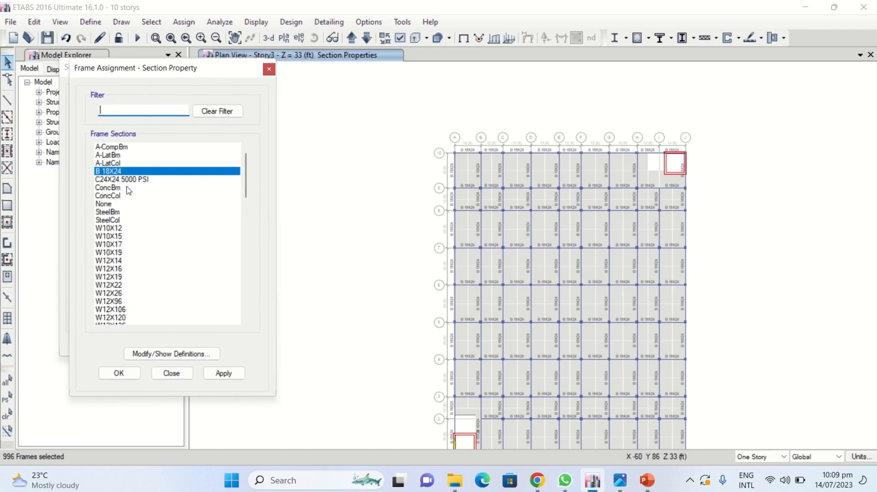
left_click(104, 181)
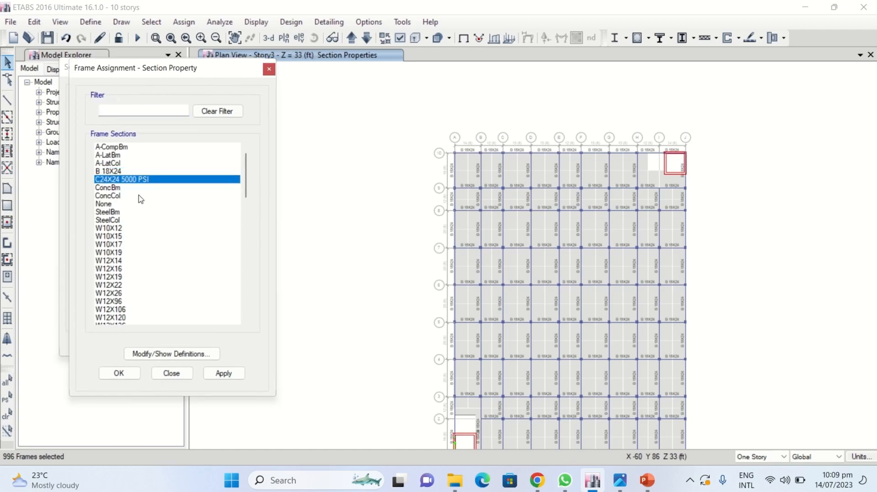
left_click(224, 374)
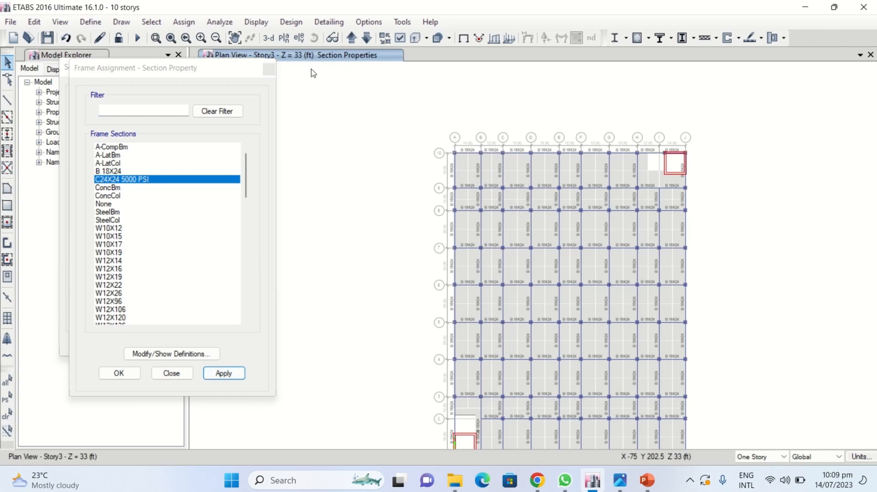
Show the elevation along grid A and inspect the beam and column section labels.
left_click(299, 38)
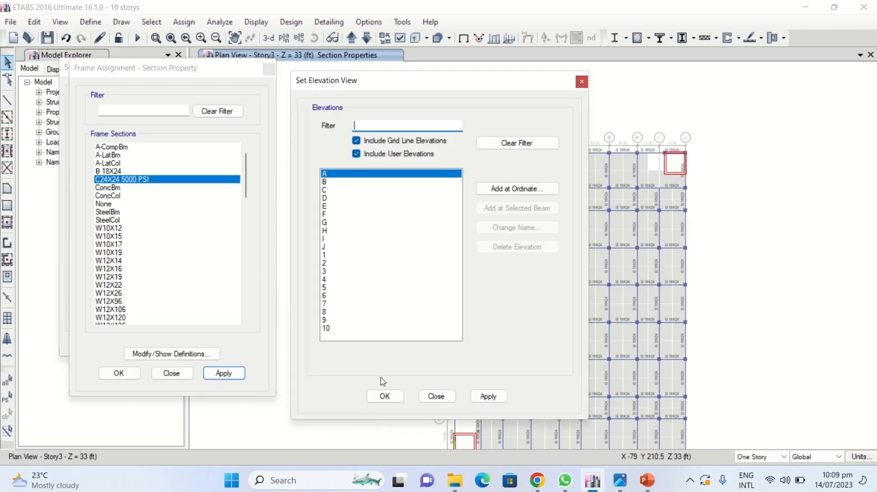
left_click(385, 398)
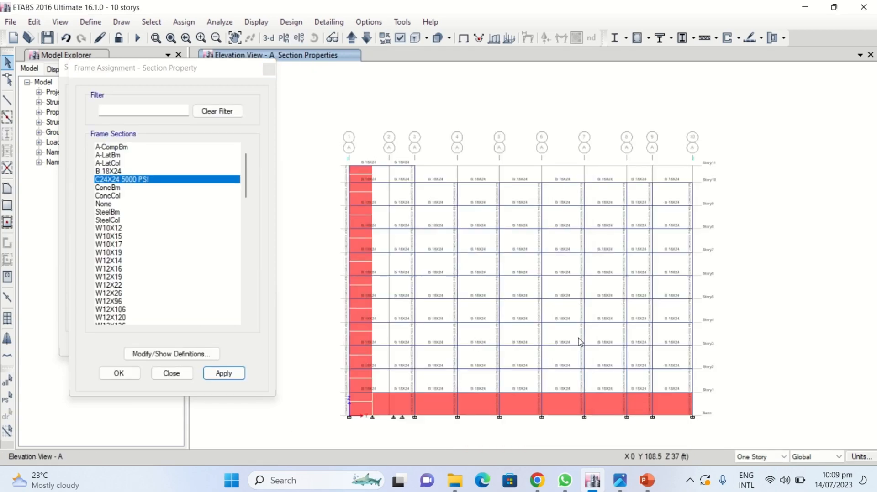
scroll(498, 368, "up", 3)
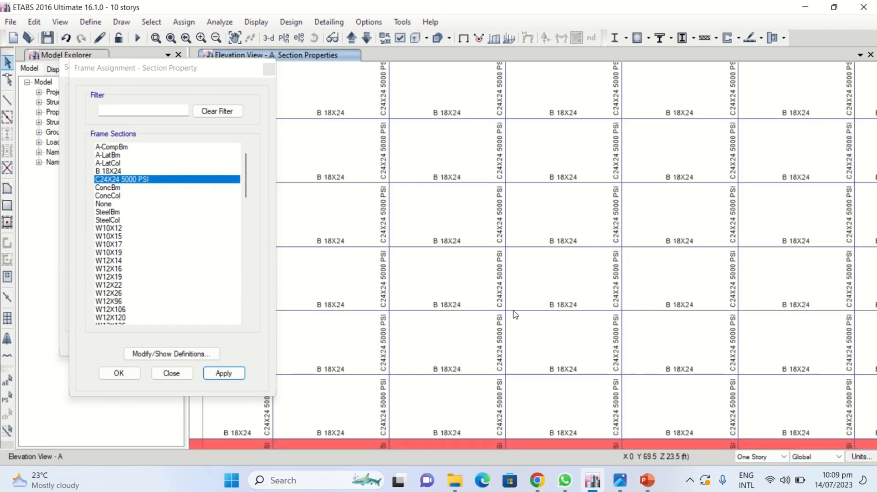
scroll(520, 283, "up", 3)
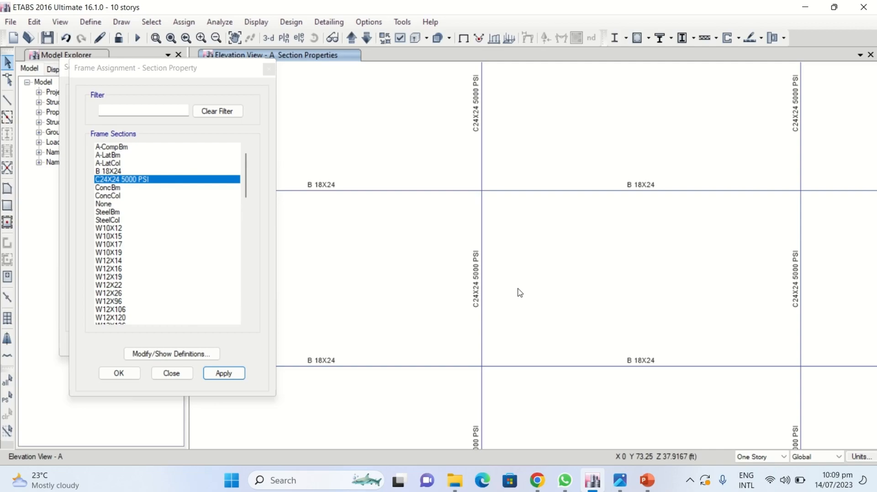
Close the frame section assignment, select all floors by object type, and assign them the slab section SLAB 6.5 INCHES.
left_click(69, 73)
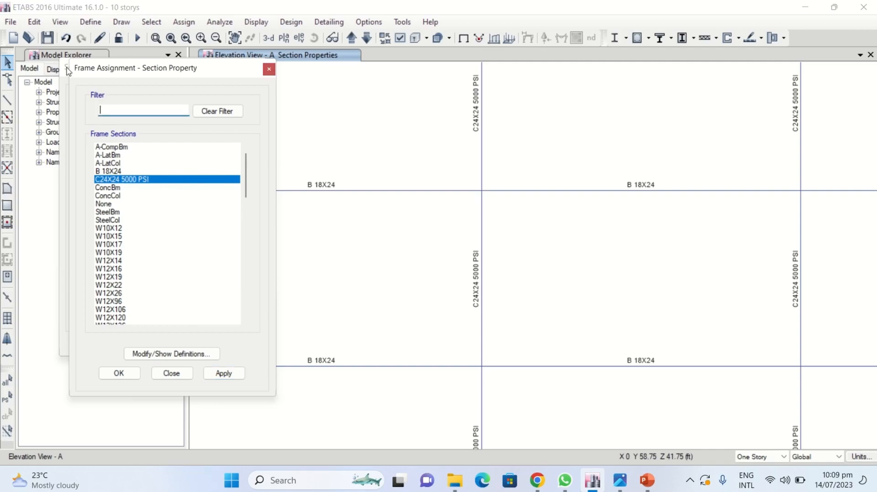
left_click_drag(112, 78, 338, 95)
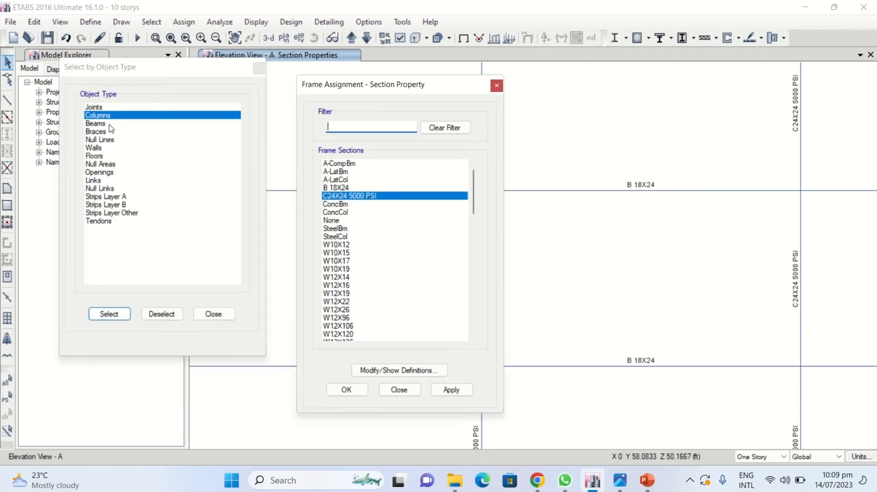
left_click(97, 157)
left_click(114, 315)
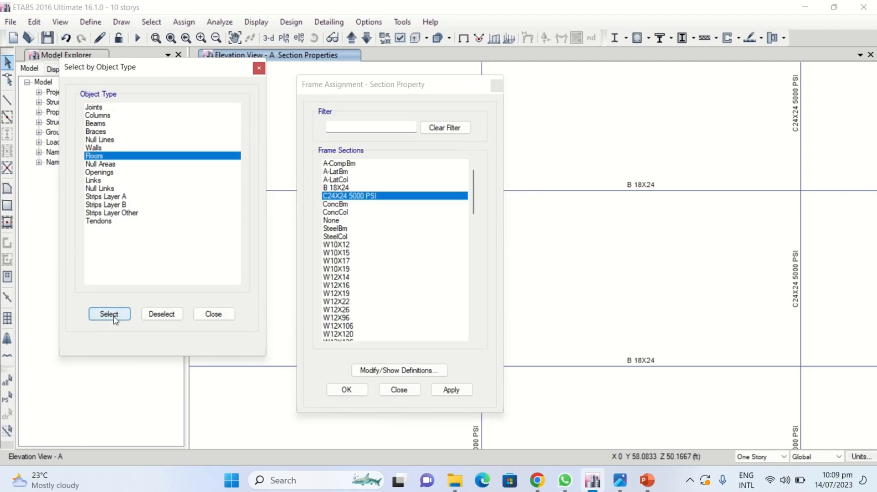
left_click(497, 87)
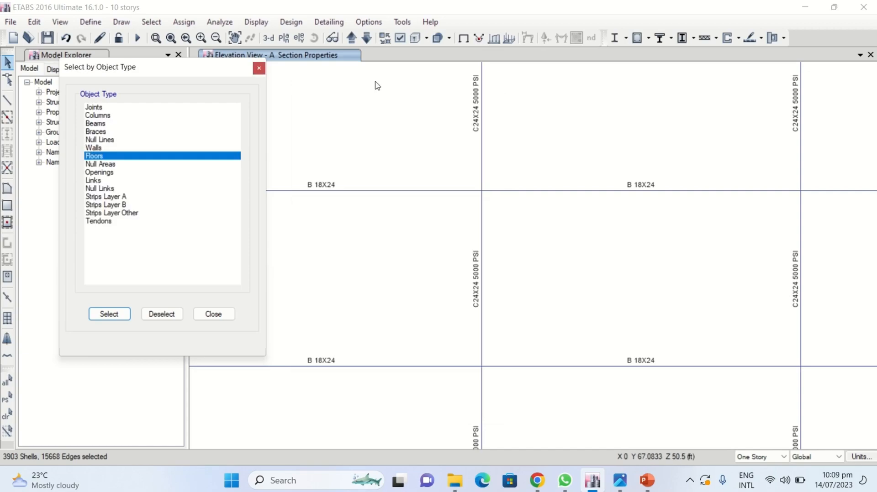
left_click(189, 28)
mouse_move(208, 69)
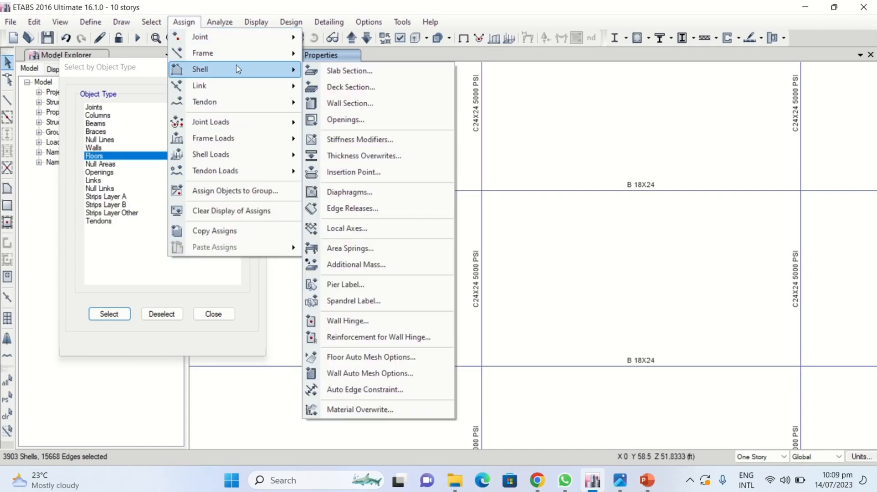
left_click(347, 74)
left_click_drag(450, 116, 324, 69)
left_click(290, 132)
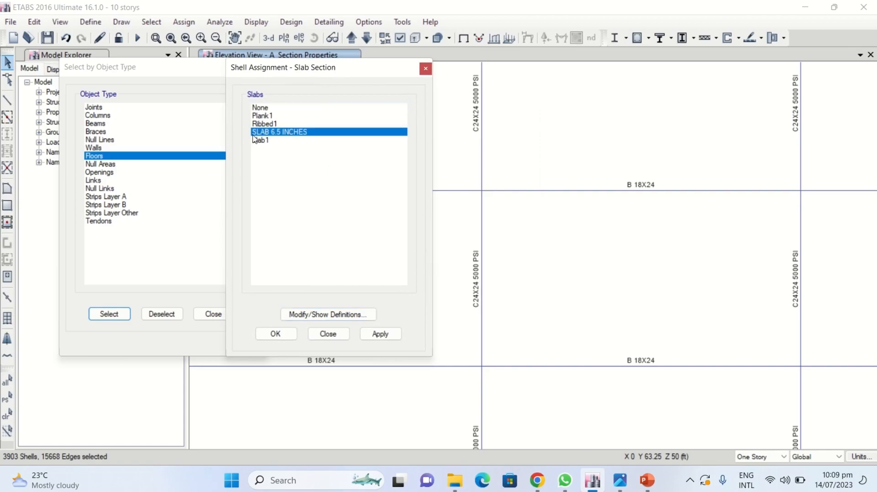
left_click(379, 334)
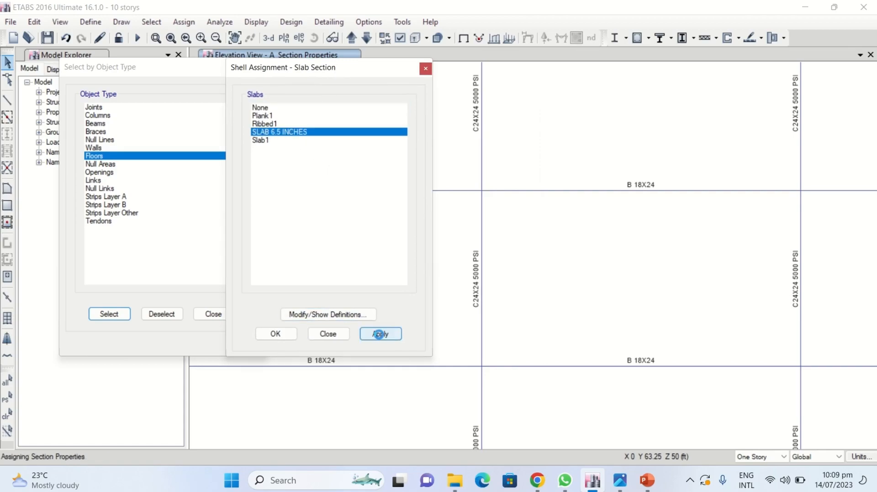
Switch to the Google Meet call, admit the waiting participant, and return to ETABS.
left_click(465, 431)
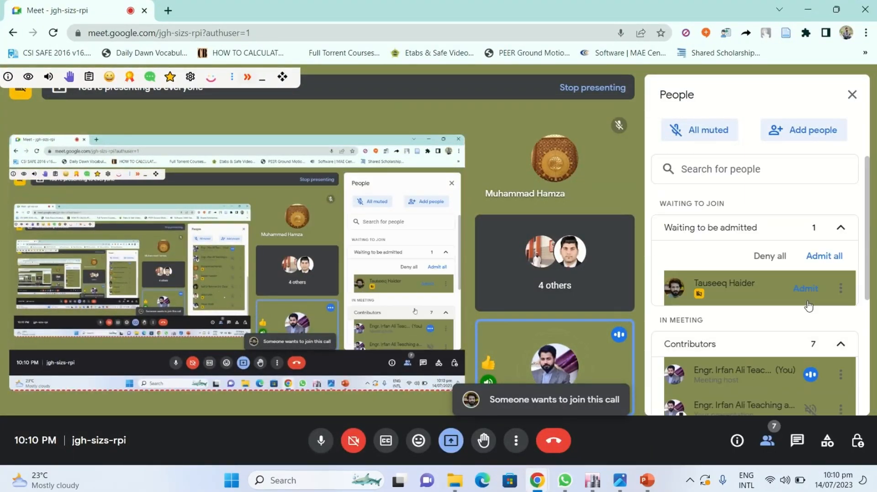
left_click(805, 289)
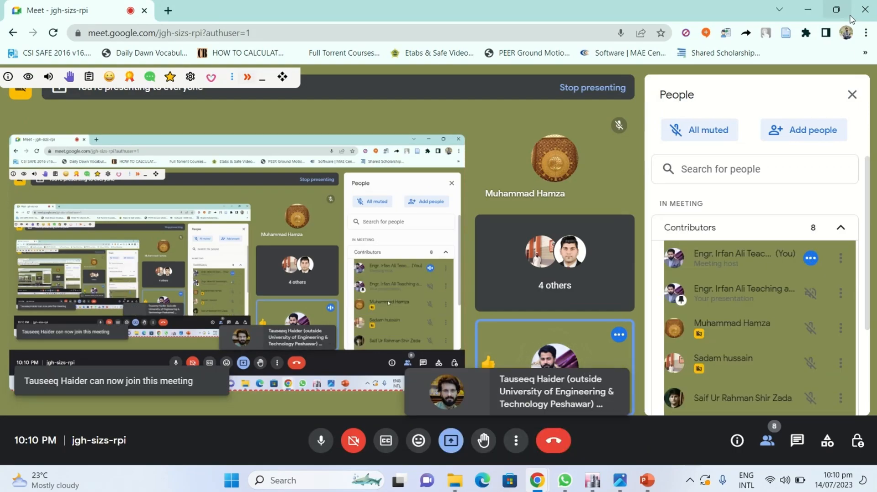
left_click(815, 8)
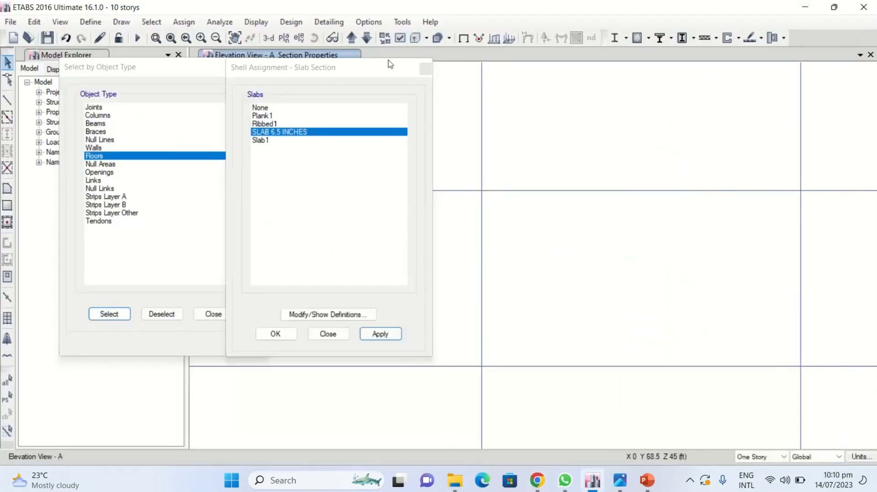
Show the Story3 plan view, inspect the slab section labels, and close the slab section assignment.
left_click_drag(389, 63, 238, 101)
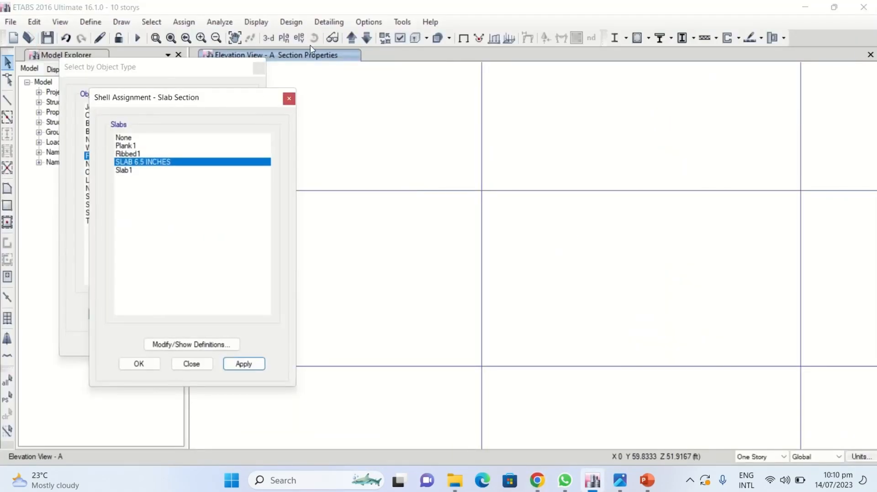
left_click(283, 38)
left_click(374, 266)
left_click(385, 391)
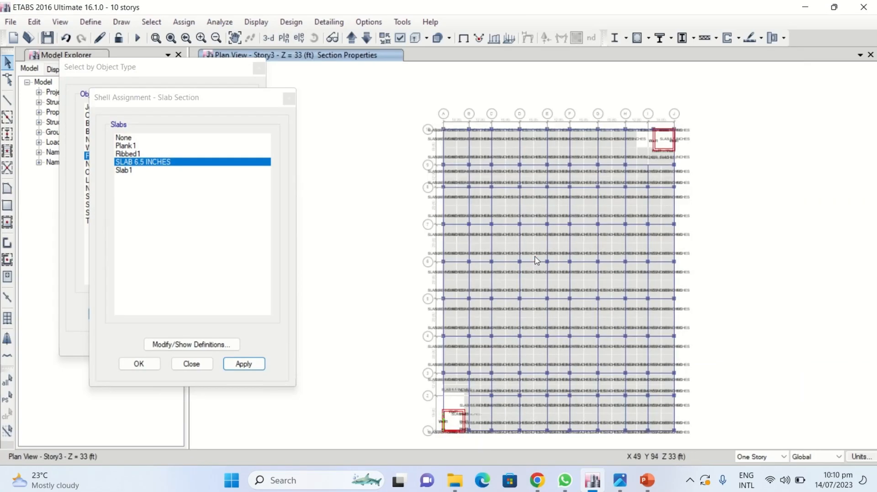
scroll(534, 257, "up", 5)
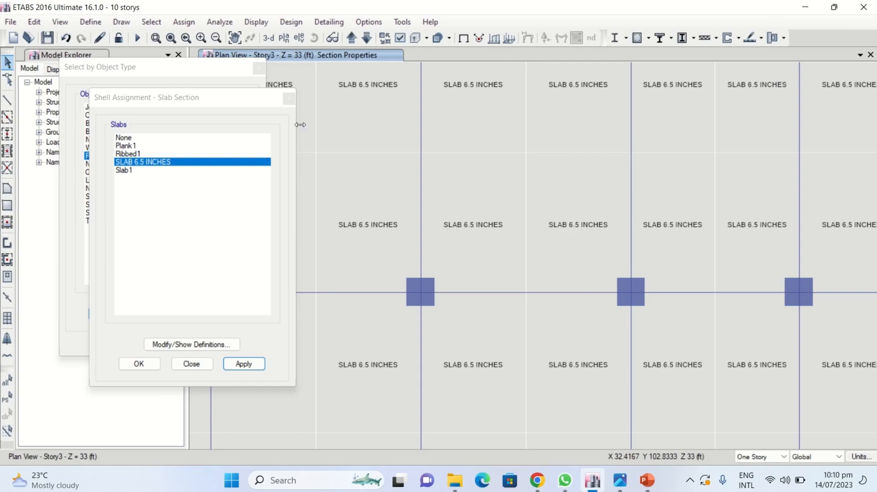
left_click(289, 99)
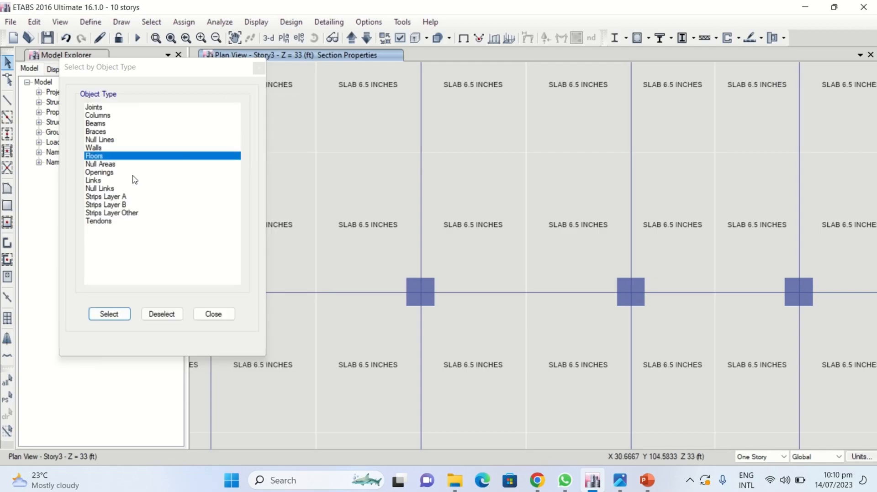
Select all walls in the model by object type.
left_click(102, 147)
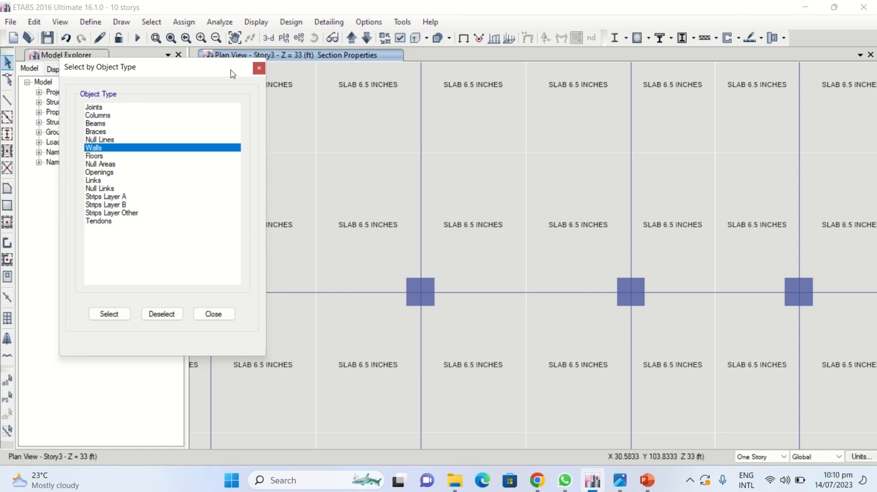
left_click_drag(232, 70, 168, 80)
scroll(459, 223, "down", 5)
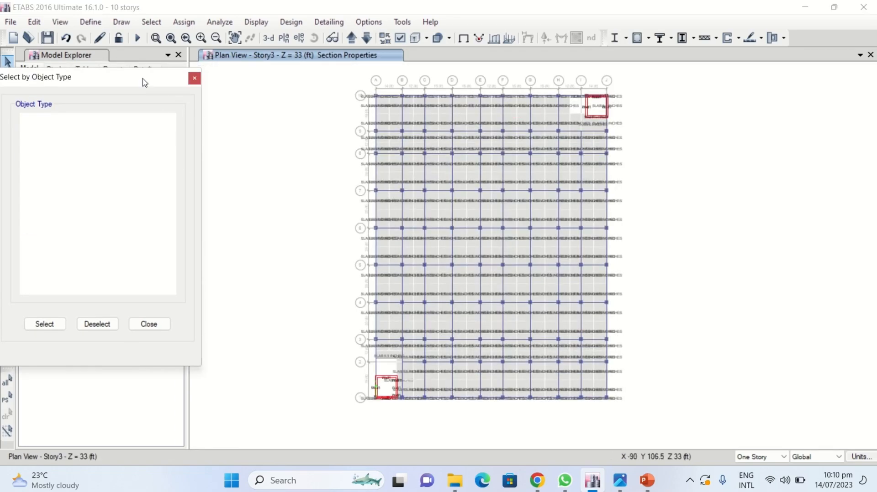
left_click_drag(142, 80, 187, 70)
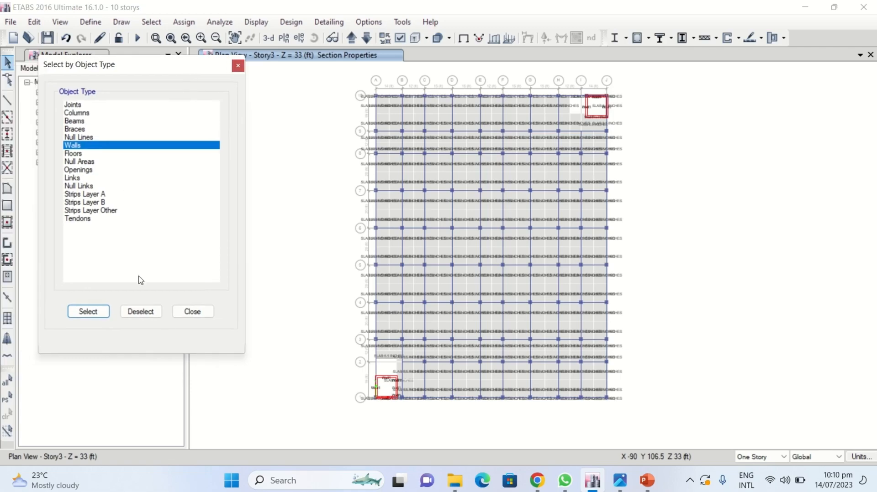
left_click(89, 311)
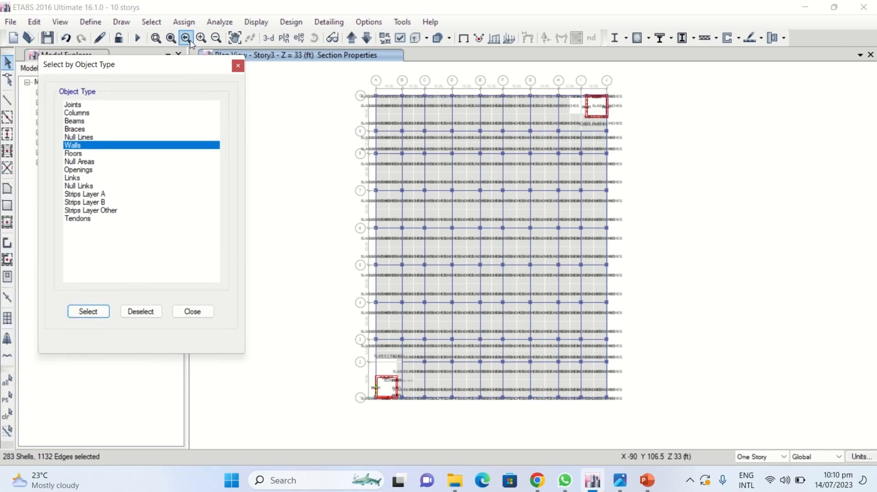
Assign the wall section RW 12 INCHES to the selected walls and close the wall section assignment.
left_click(188, 24)
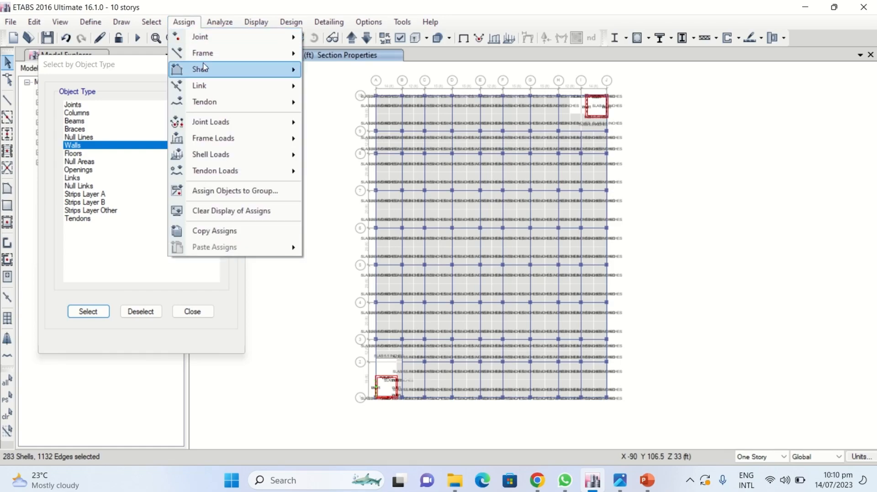
mouse_move(203, 70)
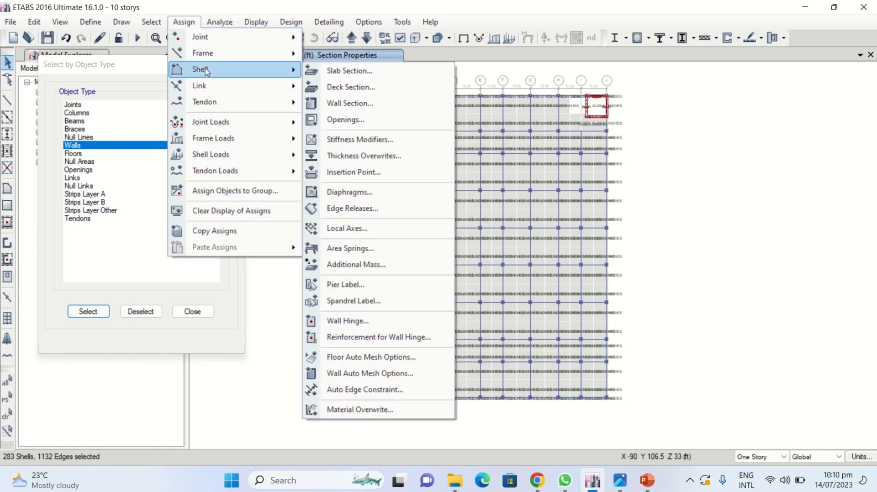
left_click(351, 108)
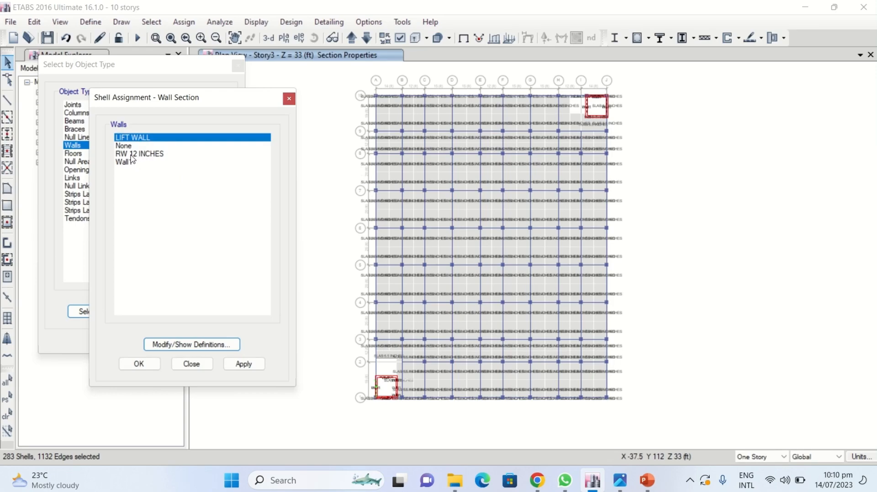
left_click(131, 154)
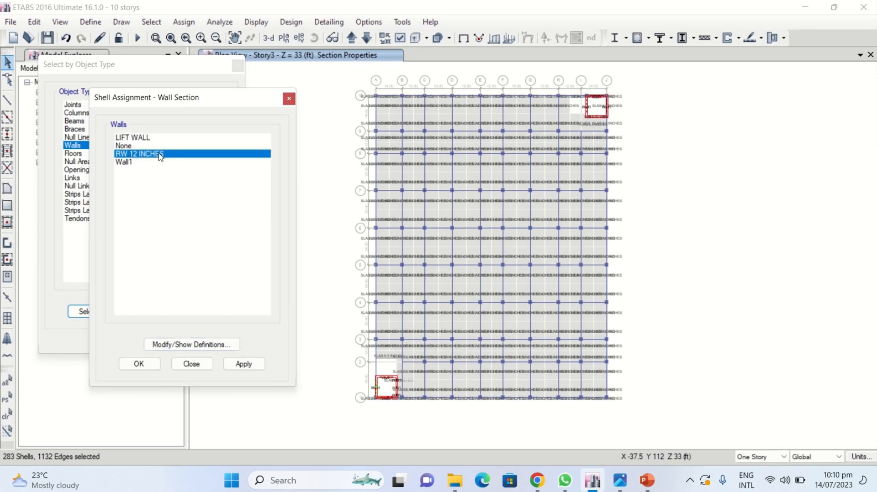
left_click(243, 364)
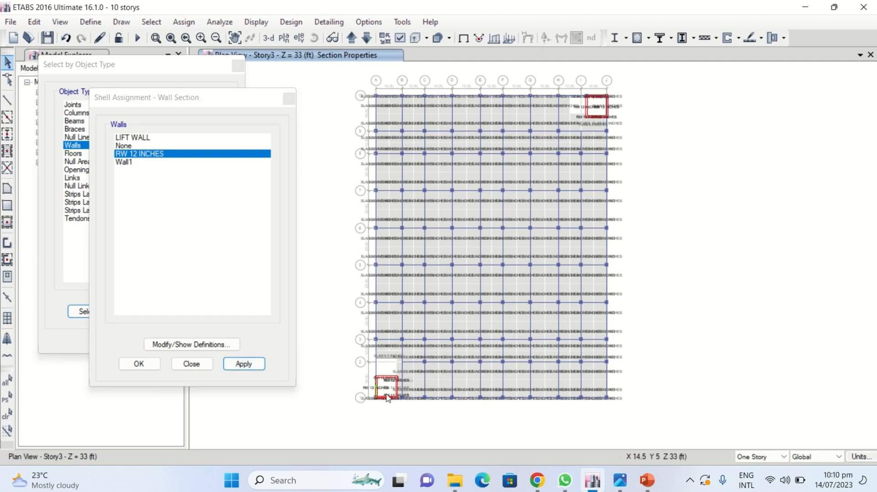
scroll(388, 400, "up", 3)
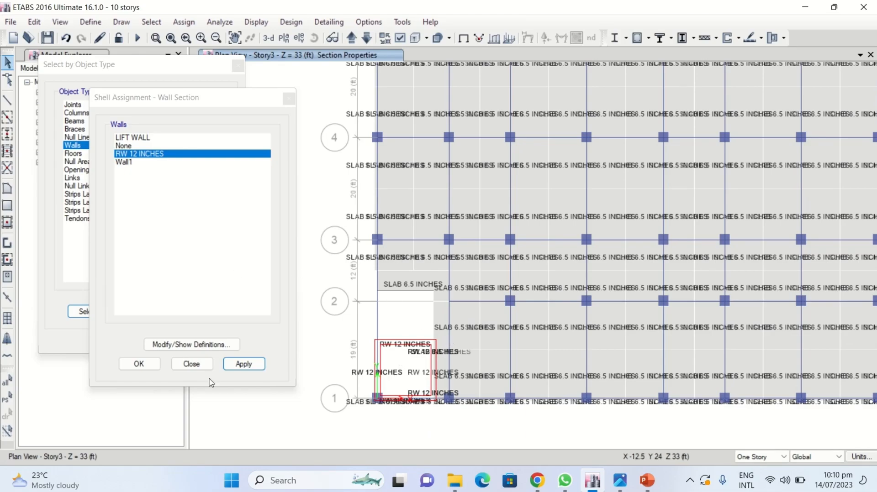
left_click(192, 363)
Clear the section labels by showing the undeformed shape, and limit the Story3 plan view to the walls.
left_click(647, 480)
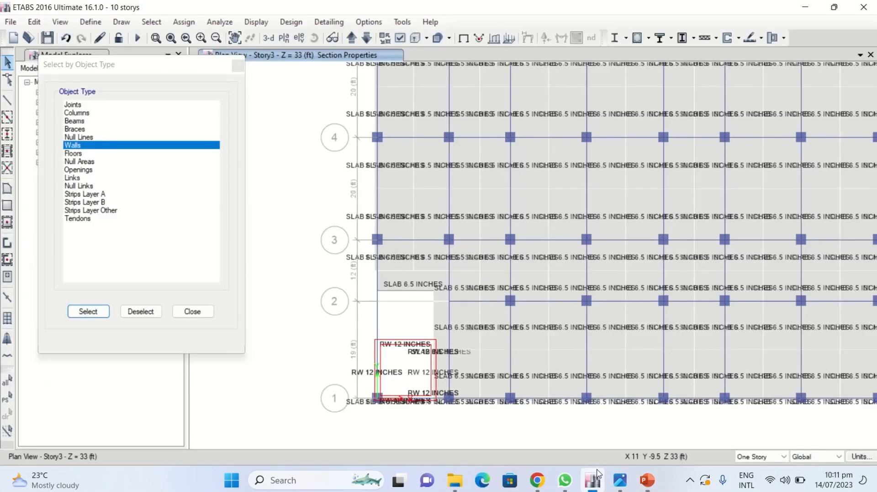
left_click(592, 480)
left_click(463, 38)
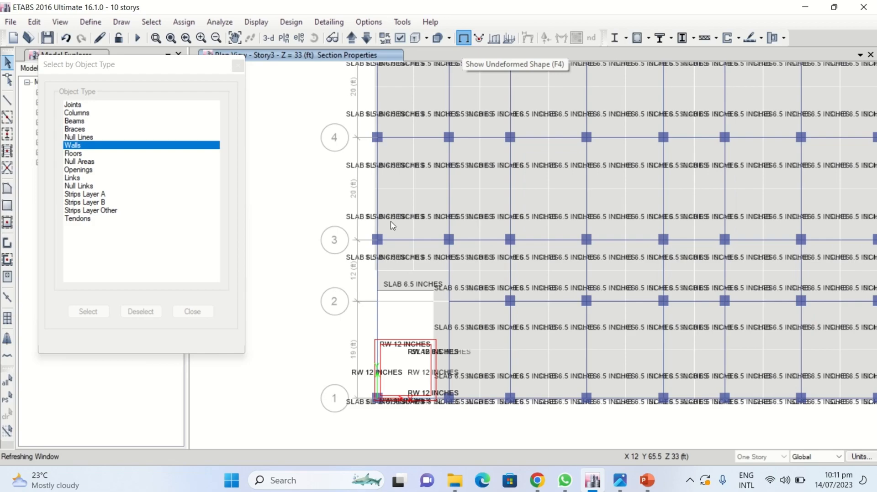
left_click(400, 38)
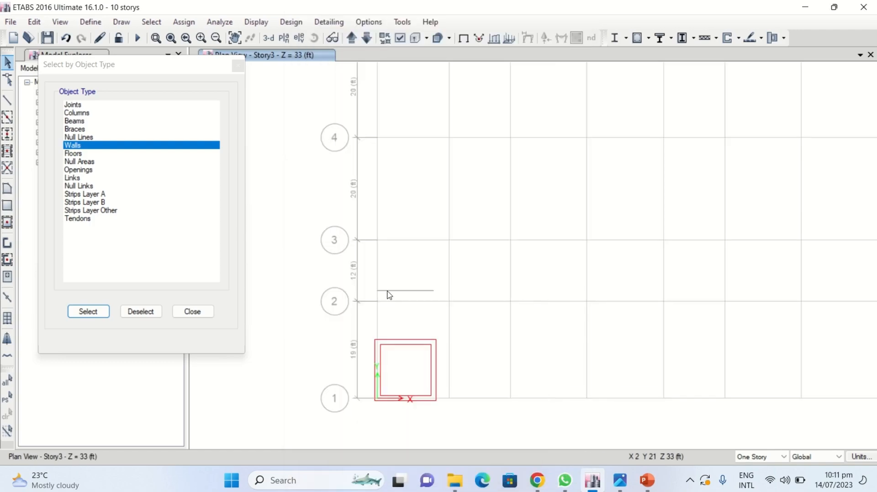
scroll(388, 290, "down", 3)
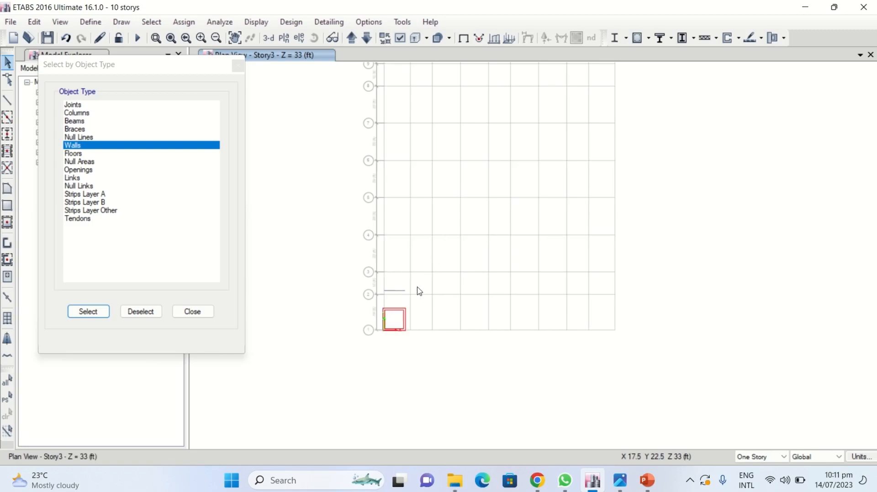
middle_click_drag(442, 255, 387, 364)
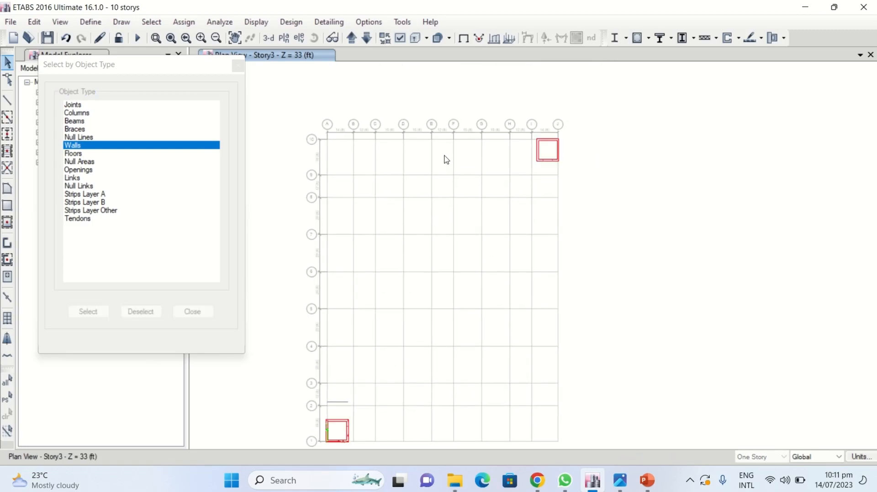
Switch the plan view to the Story1 level.
left_click(284, 38)
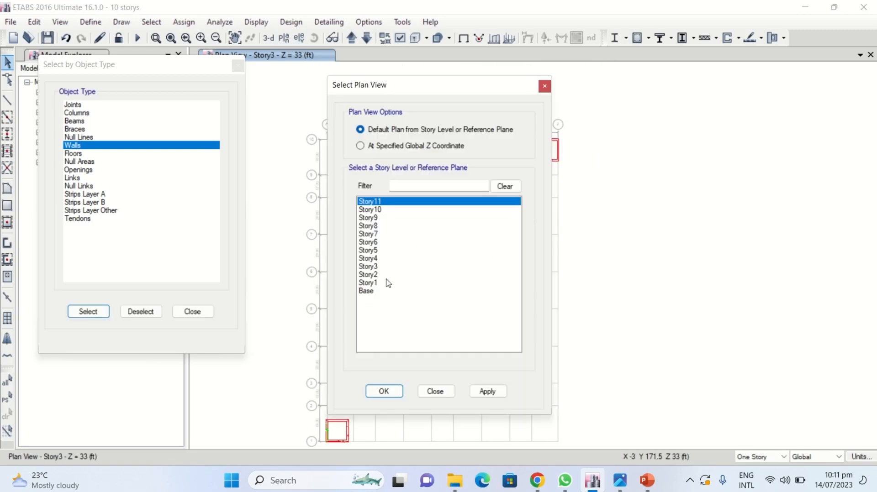
left_click(373, 284)
left_click(385, 390)
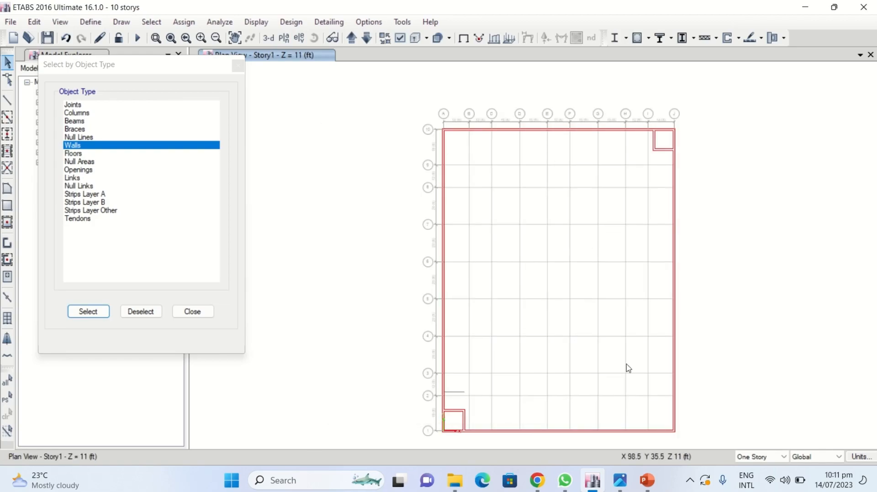
Select the walls by the wall property RW 12 INCHES, inspect the walls around the grid A-1 corner, and clear the selection.
left_click(151, 22)
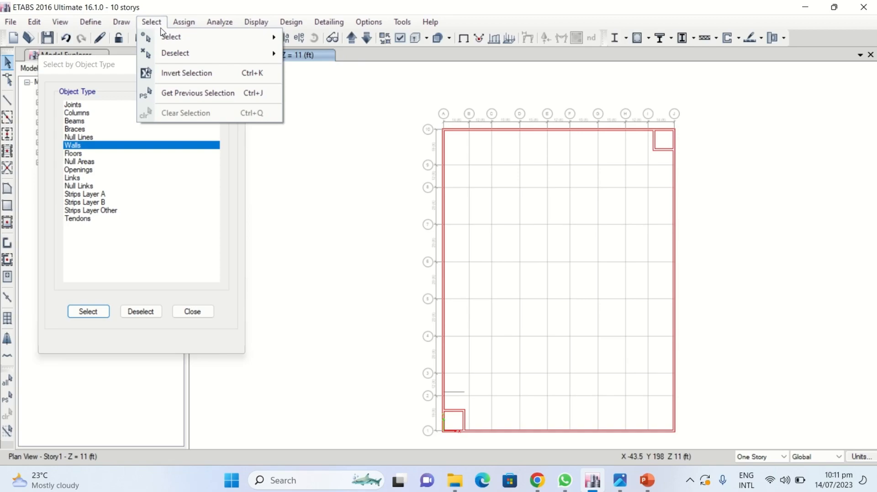
mouse_move(245, 36)
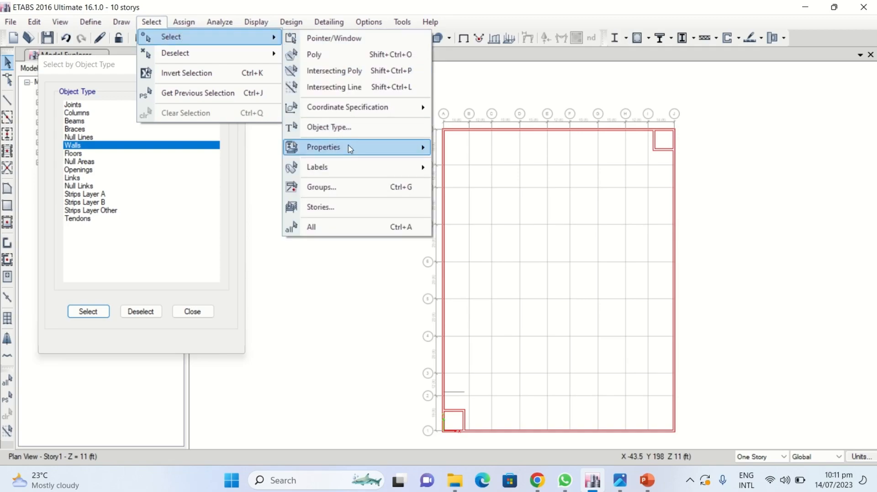
mouse_move(350, 149)
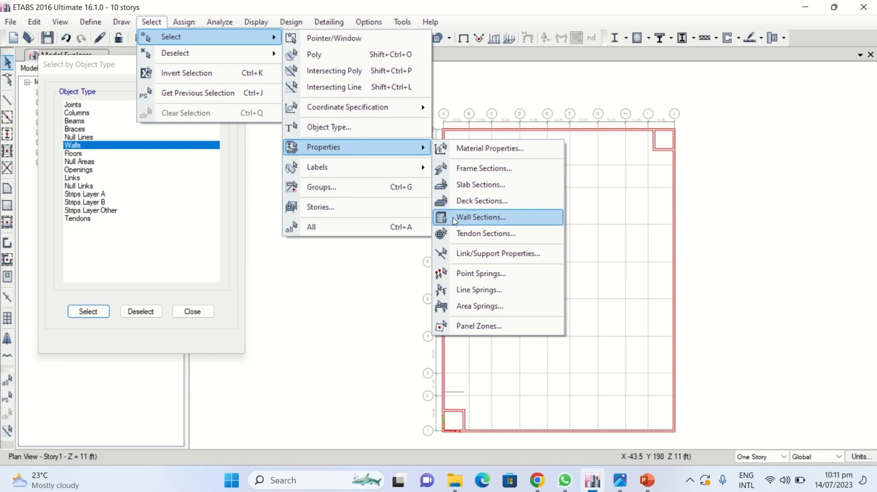
left_click(480, 217)
left_click(399, 163)
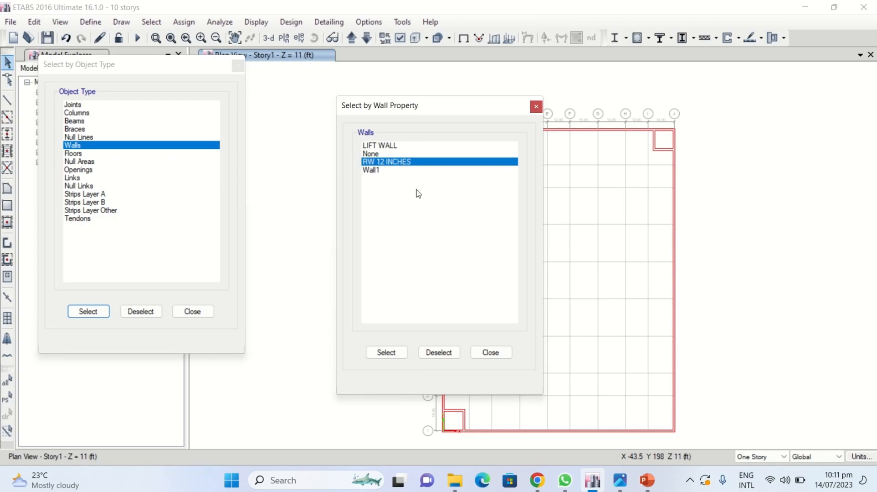
left_click(386, 352)
left_click_drag(480, 123, 196, 108)
scroll(477, 438, "up", 3)
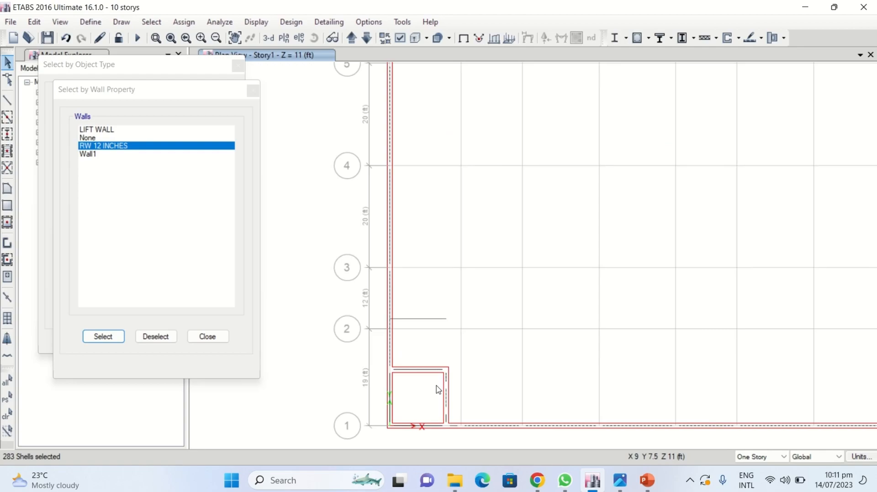
middle_click_drag(469, 342, 452, 251)
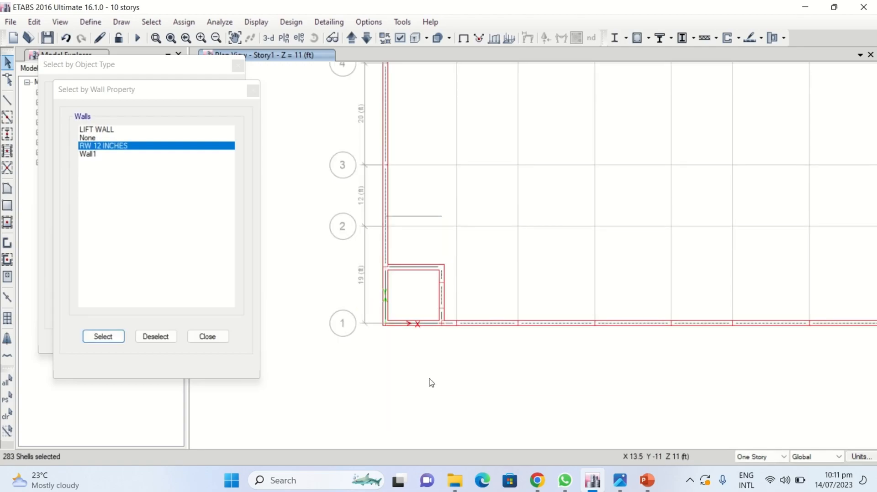
left_click(7, 413)
Set the story scope to All Stories and window-select the lift walls at the grid A-1 and J-10 corners.
left_click(761, 457)
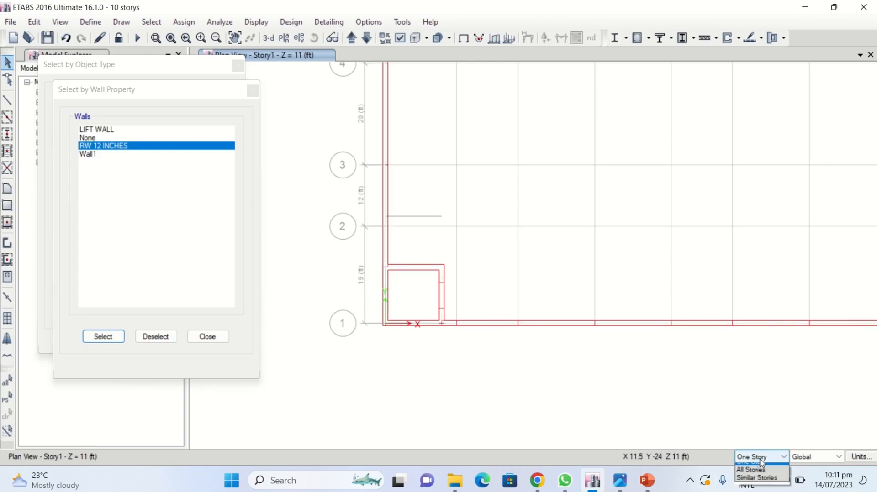
left_click(759, 474)
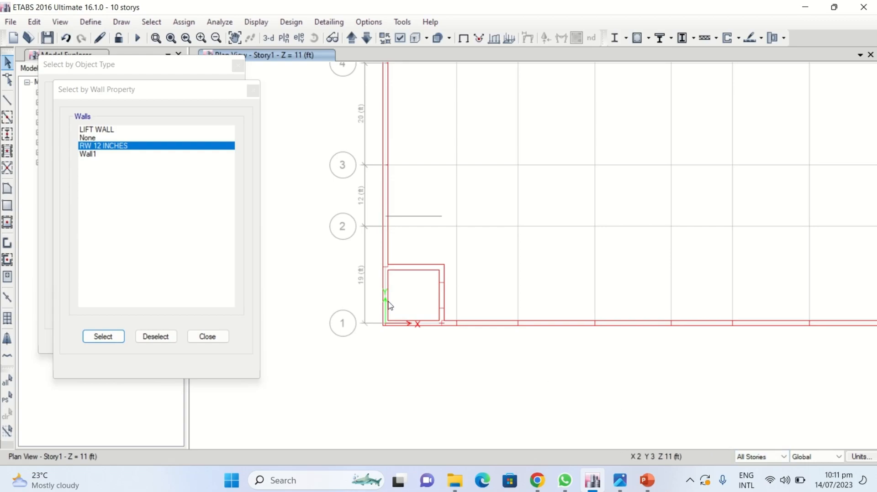
mouse_move(374, 247)
left_mouse_down()
mouse_move(416, 333)
mouse_move(450, 336)
left_mouse_up()
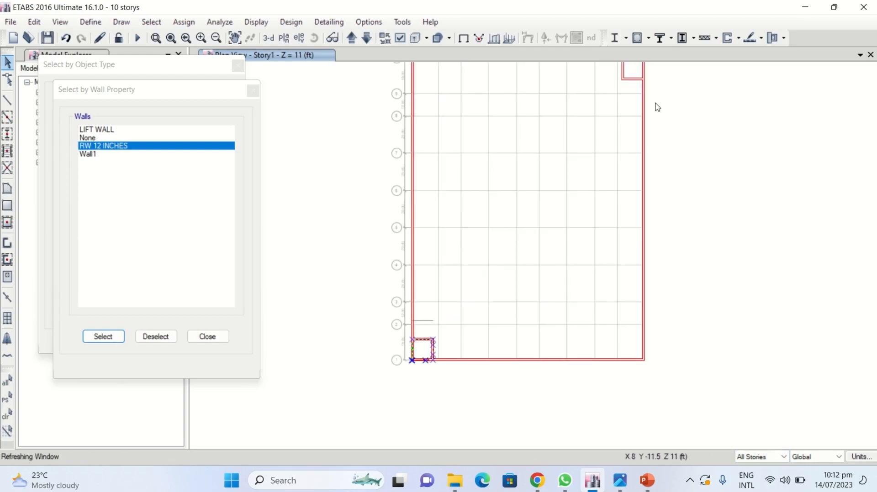
middle_click_drag(656, 108, 566, 236)
scroll(553, 200, "up", 3)
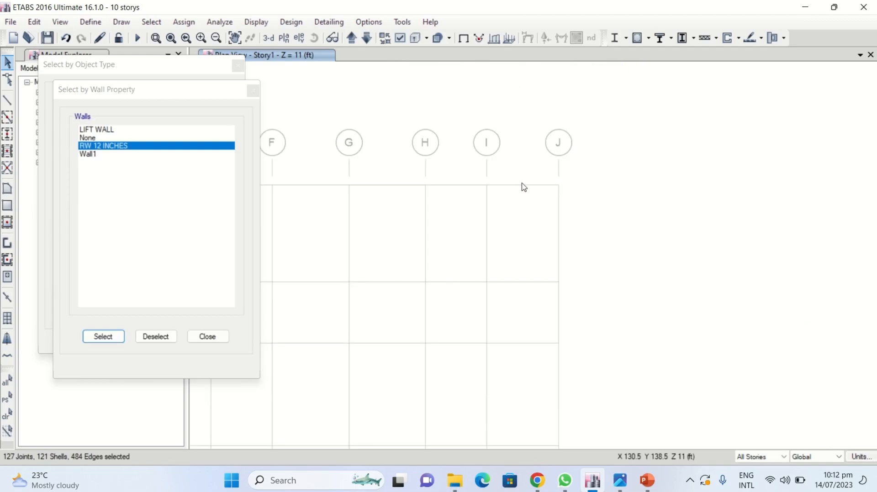
left_click_drag(494, 174, 579, 250)
Isolate the selected lift walls, show them in the 3-D view, and window-select both lift shafts.
right_click(627, 172)
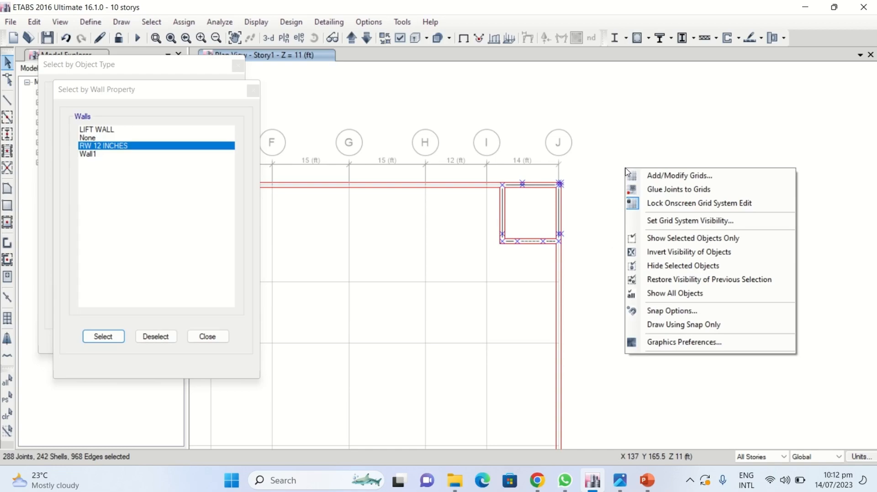
left_click(678, 238)
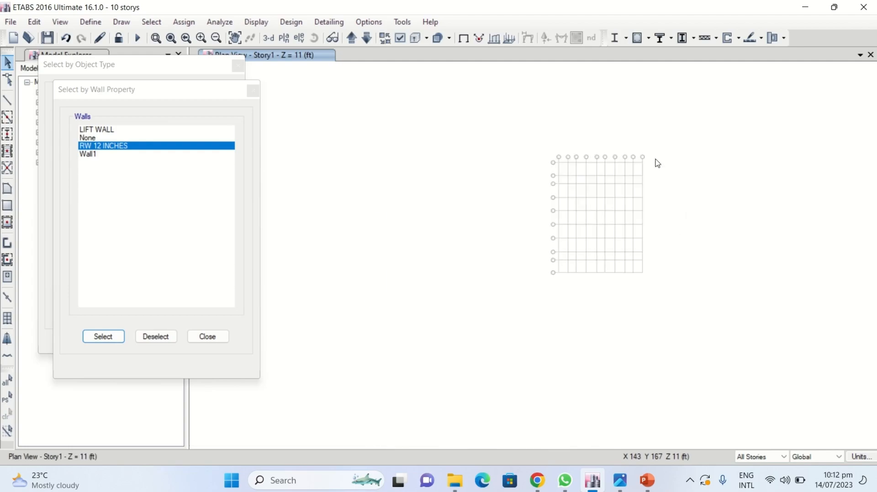
left_click(268, 38)
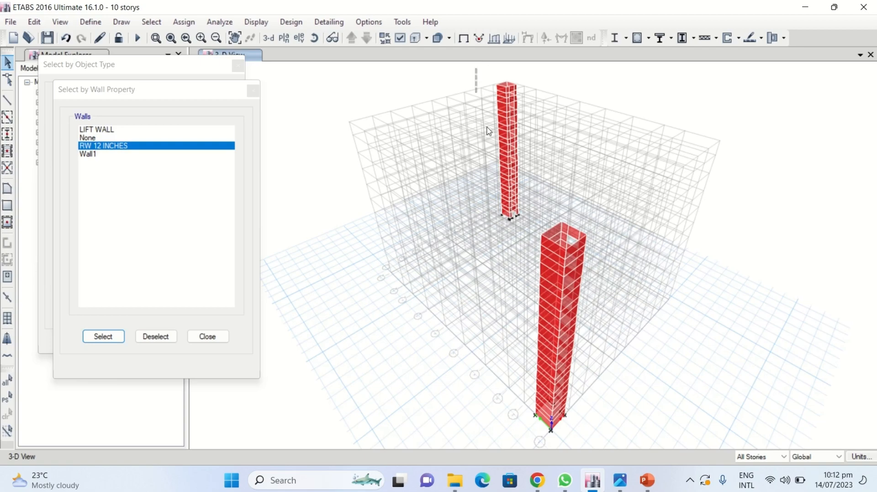
left_click_drag(489, 132, 598, 444)
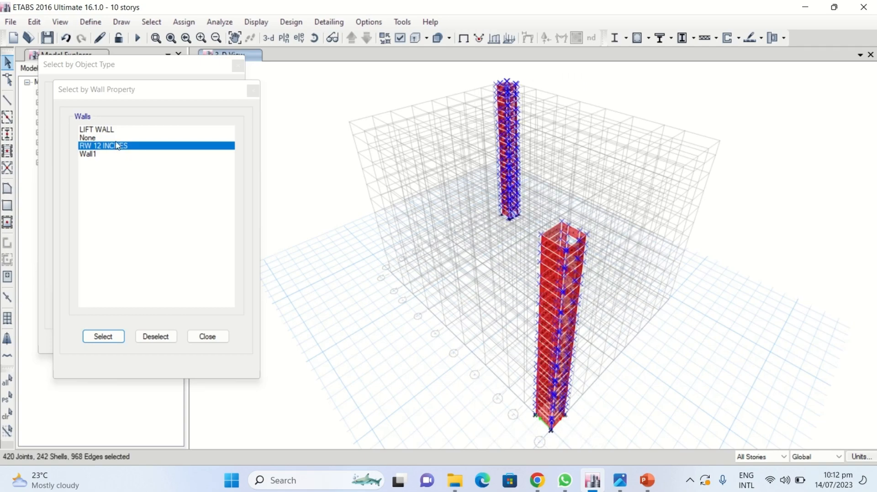
Assign the LIFT WALL wall section to the selected lift shaft walls in the 3-D view.
left_click(108, 130)
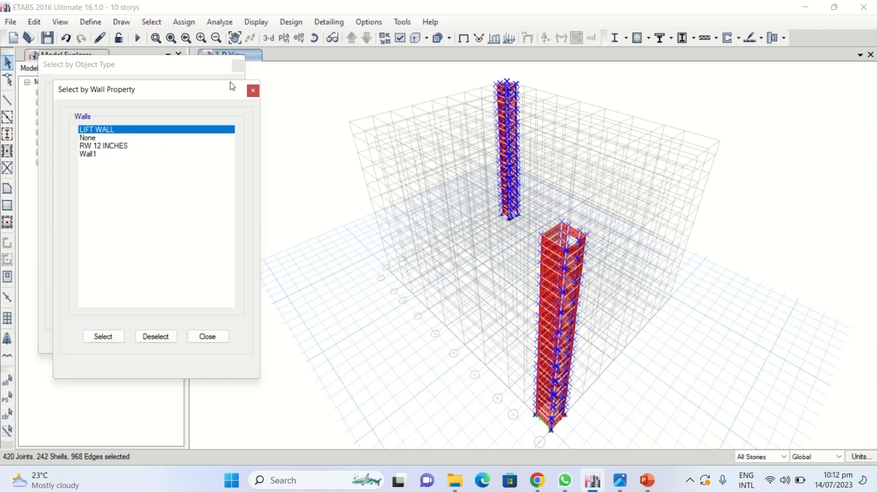
left_click(214, 71)
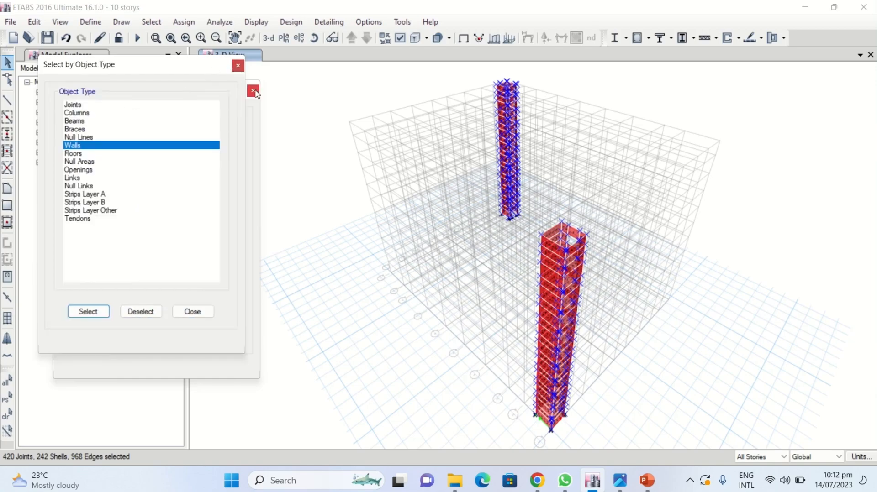
left_click(238, 68)
left_click(184, 22)
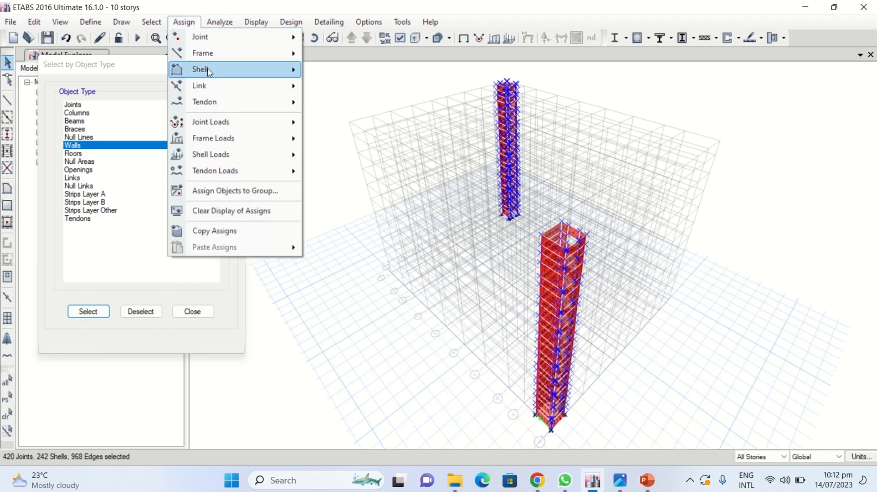
mouse_move(210, 71)
left_click(365, 104)
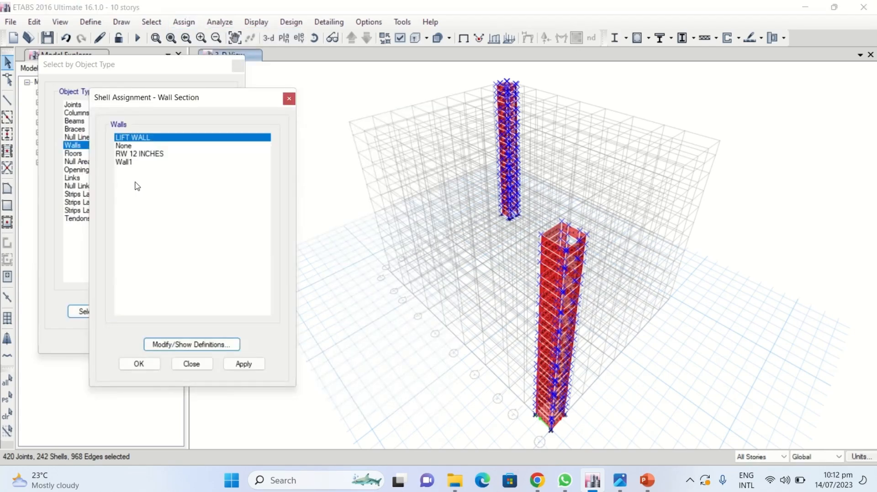
left_click(250, 366)
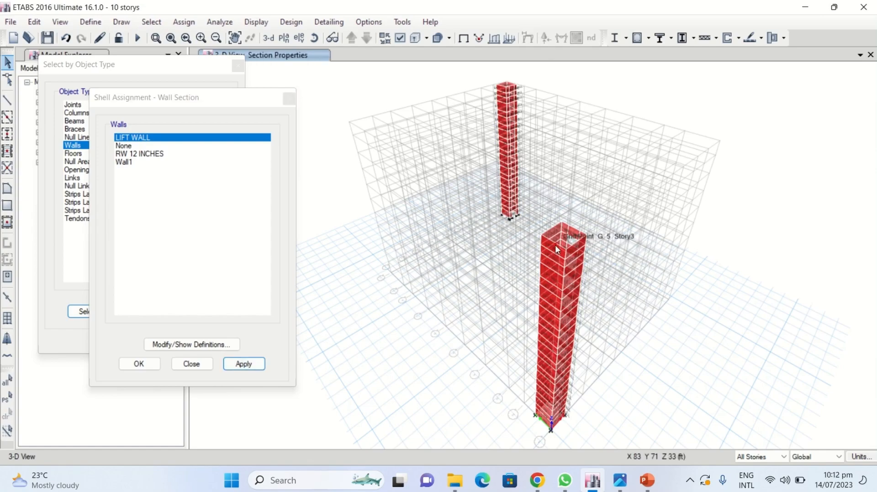
scroll(555, 245, "up", 5)
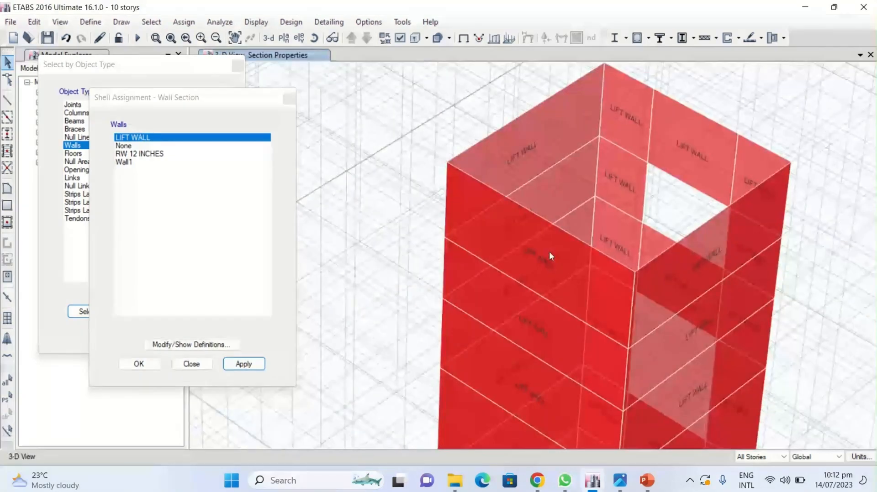
left_click(289, 99)
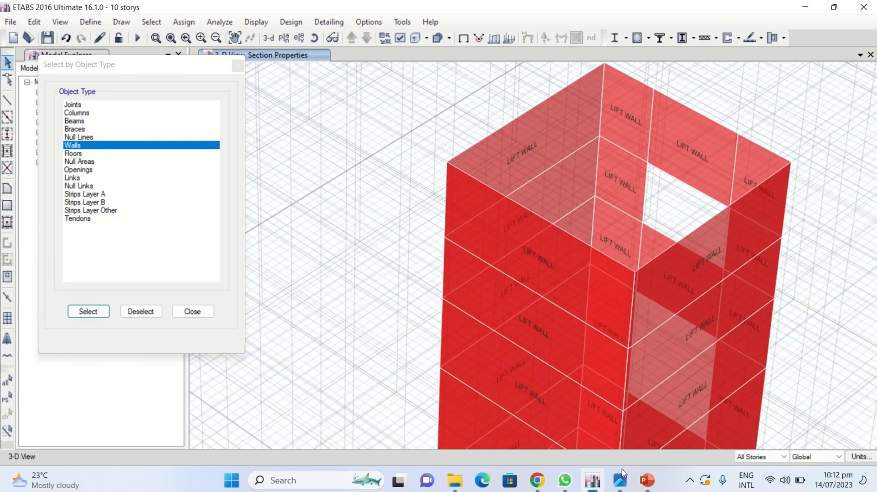
Check the section assignment methods slide in PowerPoint, and back in ETABS set columns, beams and floors as present in the 3-D view.
left_click(647, 480)
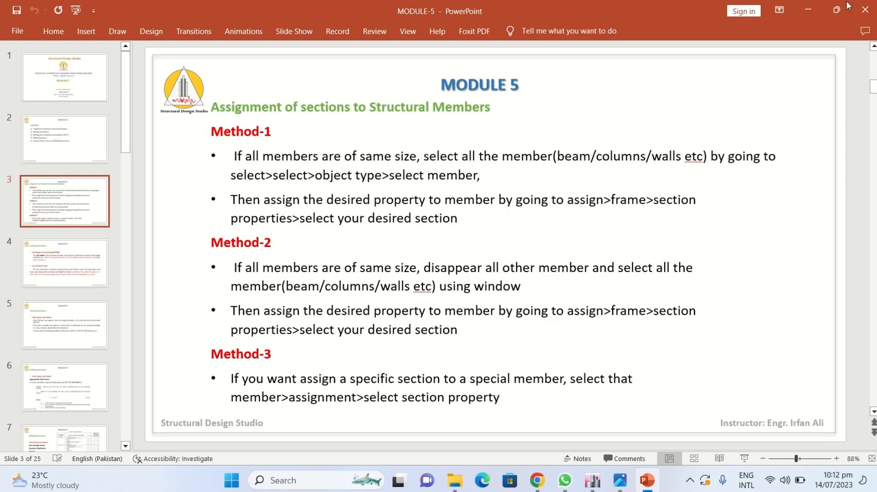
left_click(593, 480)
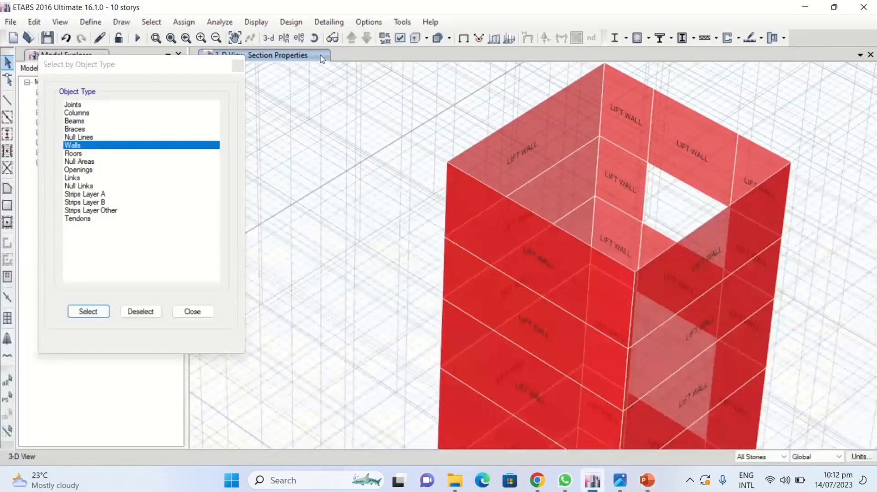
left_click(400, 38)
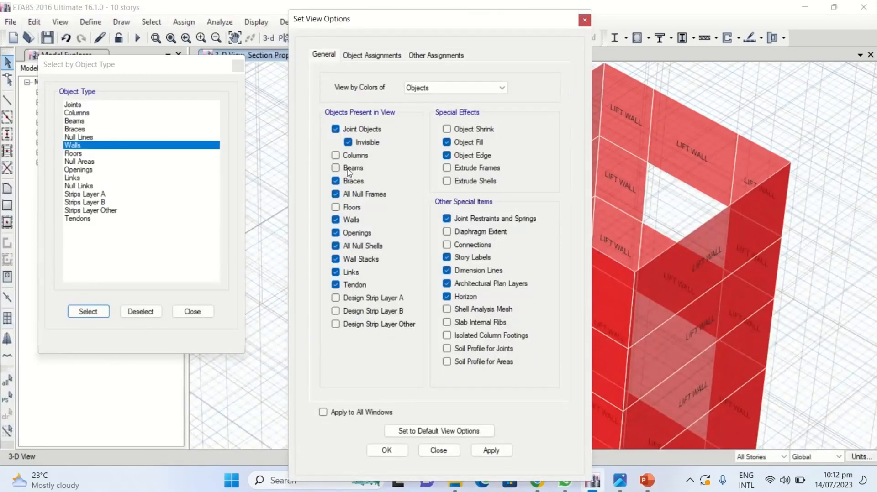
left_click(348, 169)
left_click(350, 155)
left_click(349, 209)
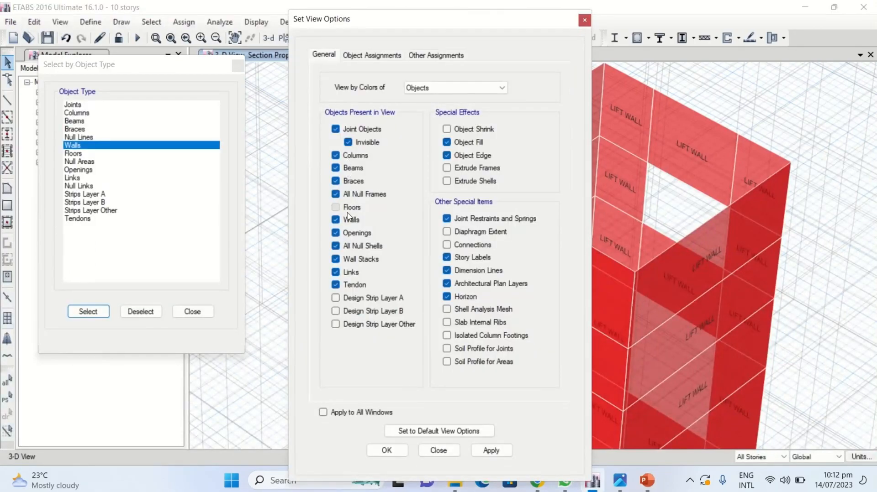
left_click(386, 450)
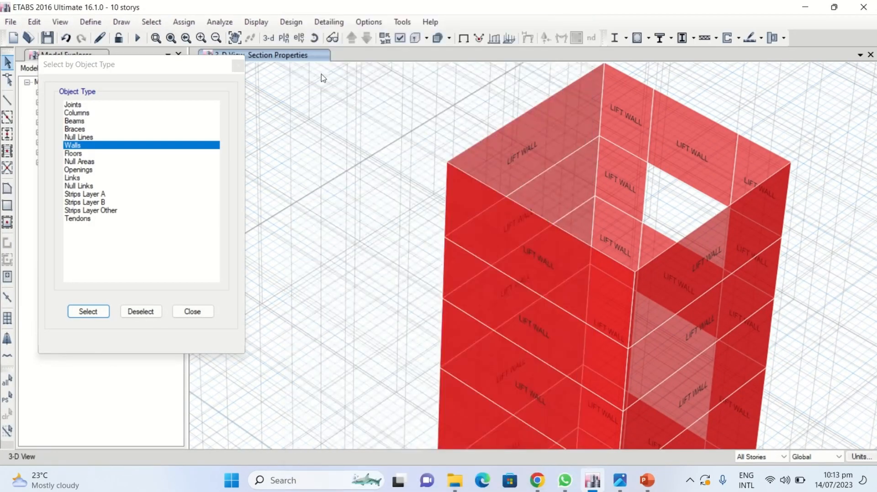
Open the plan view of Story5 and check its view options.
left_click(284, 37)
left_click(382, 241)
left_click(379, 250)
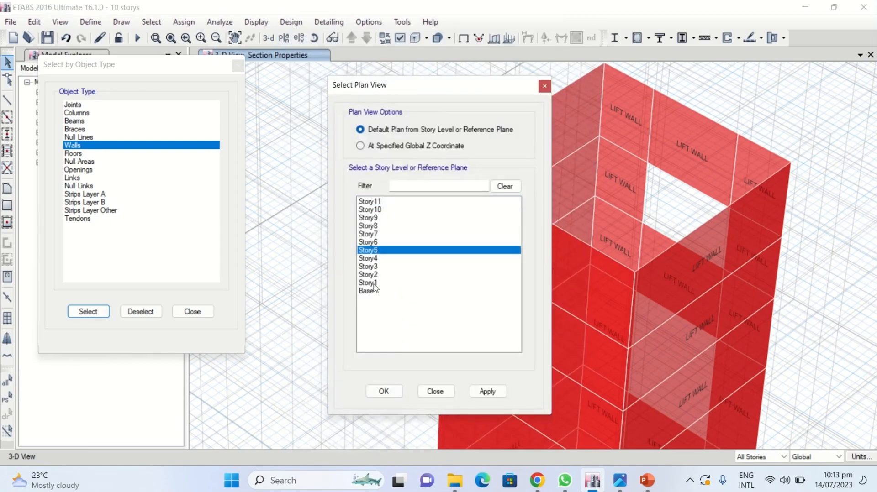
left_click(384, 391)
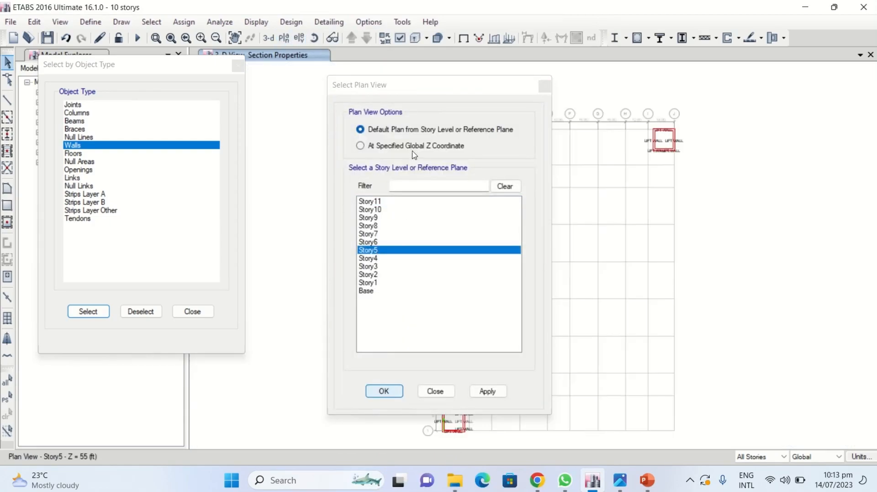
left_click(400, 37)
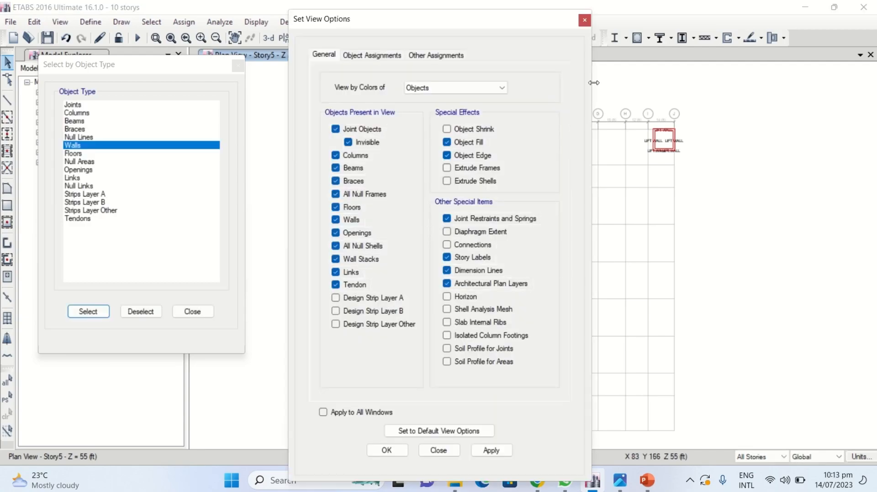
left_click(585, 23)
Show all objects in the Story5 plan and return to the undeformed shape display without section labels.
right_click(751, 204)
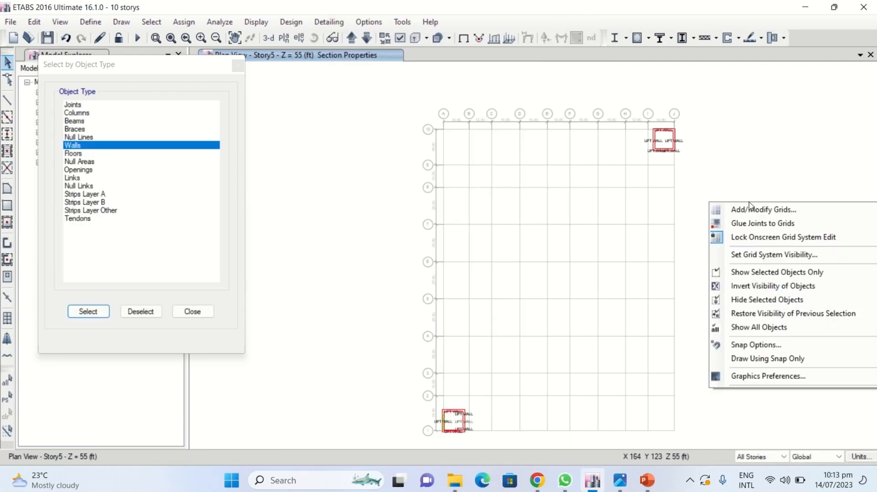
left_click(760, 333)
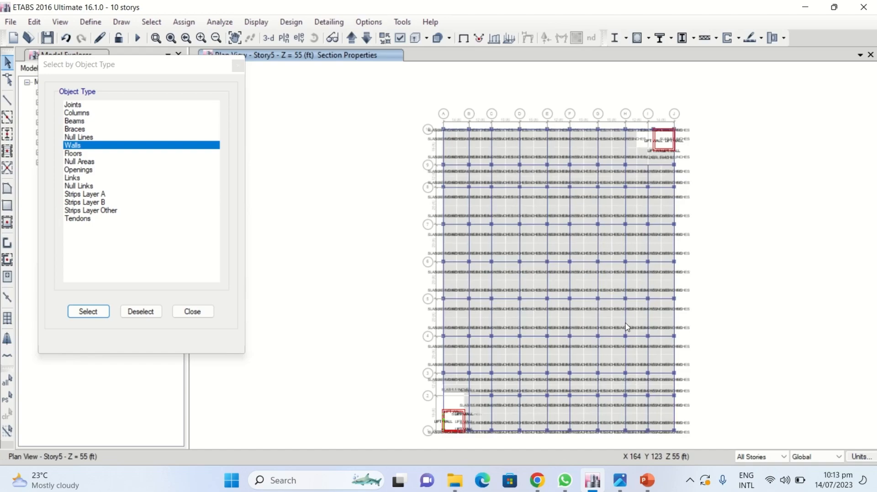
left_click(463, 38)
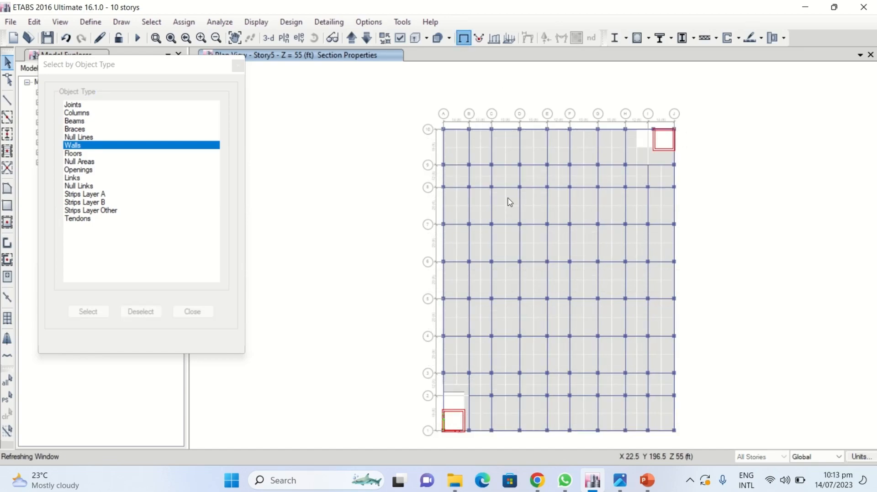
Select the Story5 beam on grid I between grids 1 and 2 and examine its geometry, assignments, loads and design information.
scroll(532, 244, "up", 3)
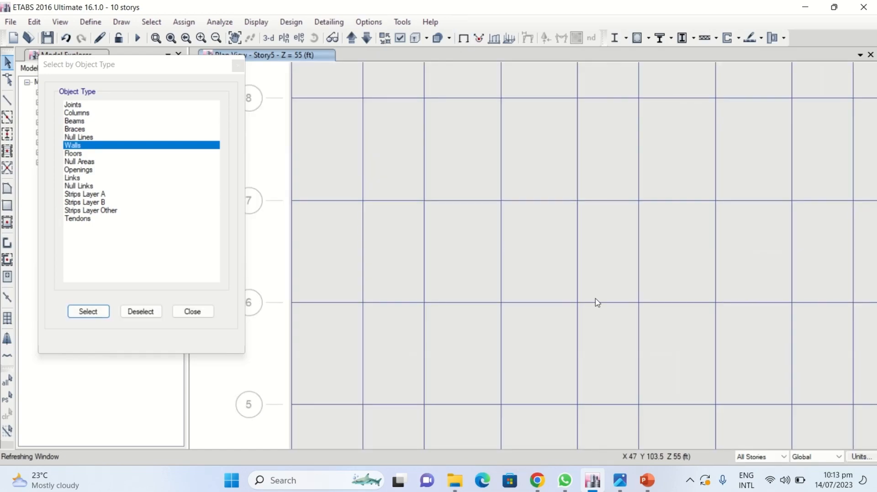
middle_click_drag(631, 376, 481, 146)
mouse_move(664, 301)
middle_mouse_down()
mouse_move(529, 216)
mouse_move(660, 174)
mouse_move(522, 192)
middle_mouse_up()
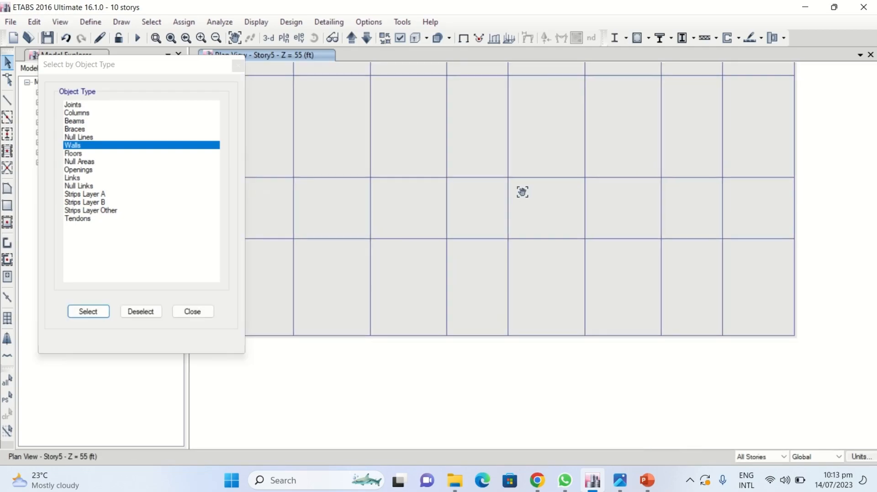
left_click(725, 265)
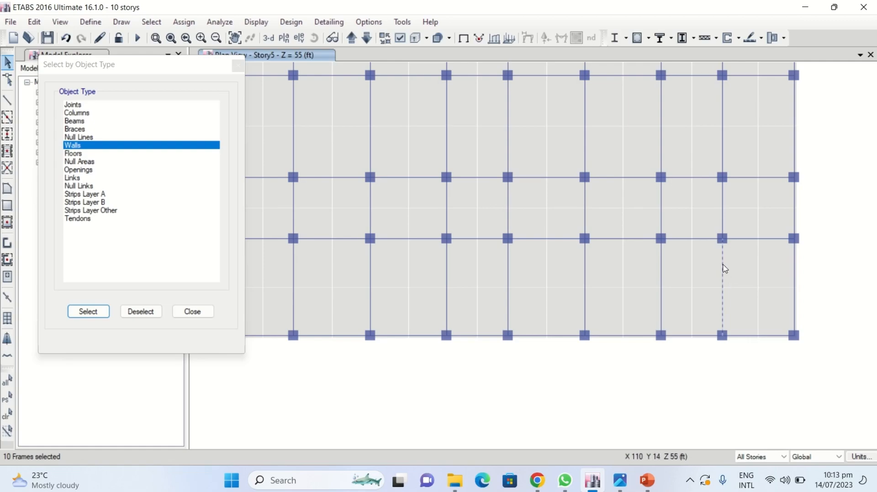
right_click(724, 269)
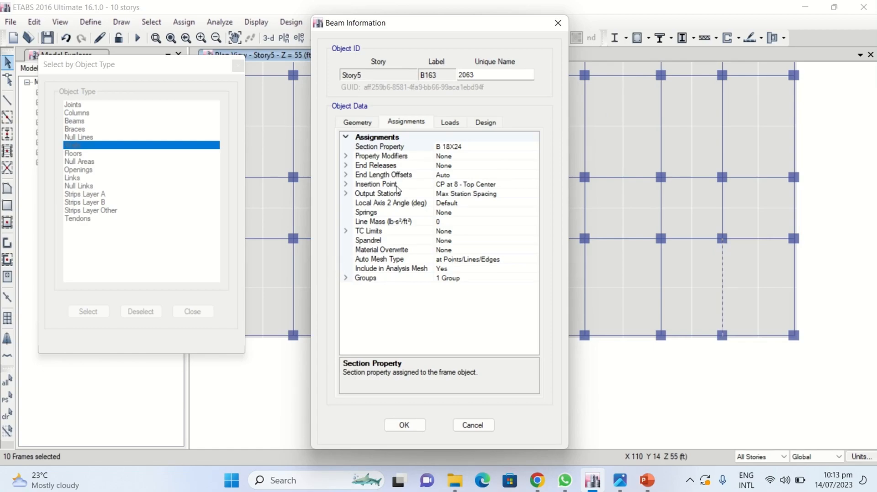
left_click(358, 128)
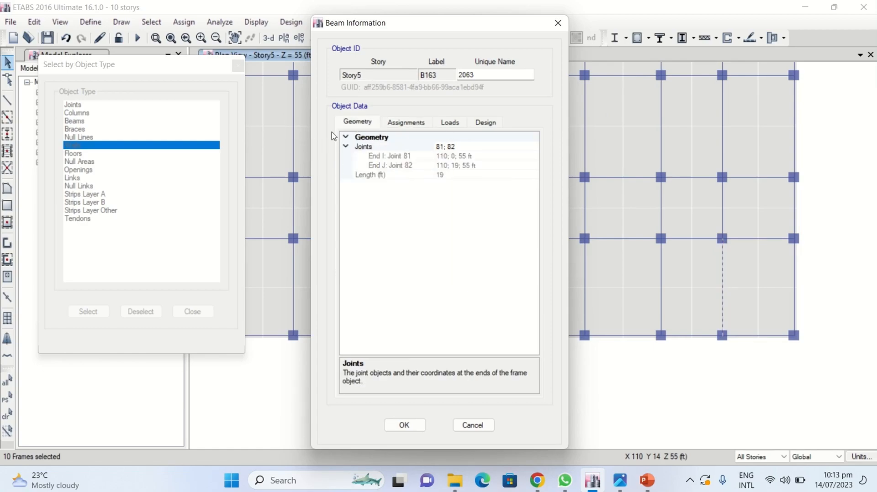
left_click(415, 128)
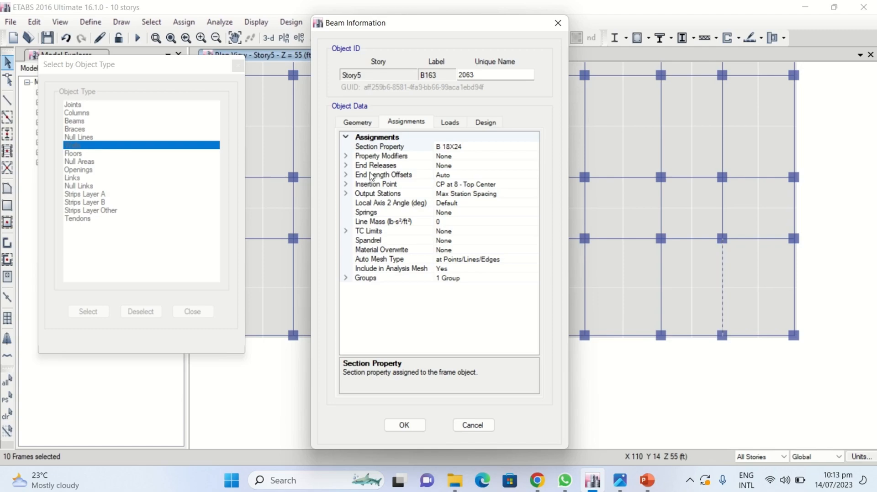
left_click(451, 123)
left_click_drag(476, 25, 333, 20)
left_click(346, 120)
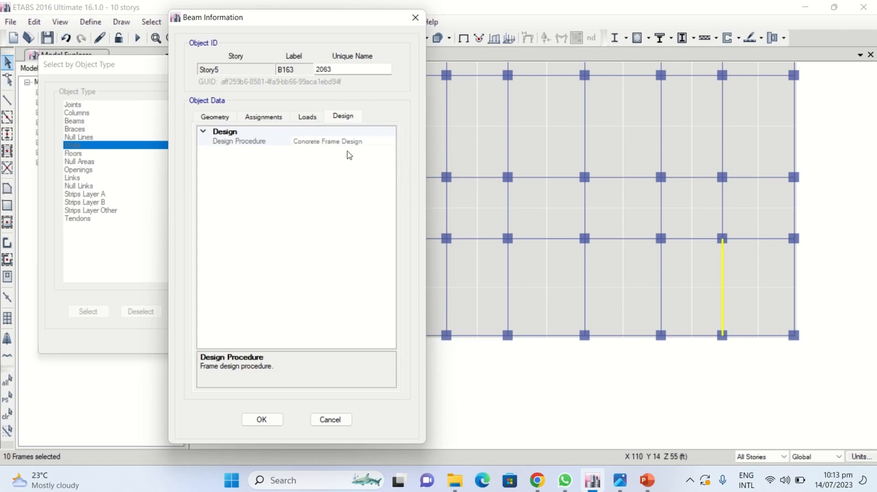
Set the section property of the grid I beam to A-LatBm and clear the selection.
left_click(278, 122)
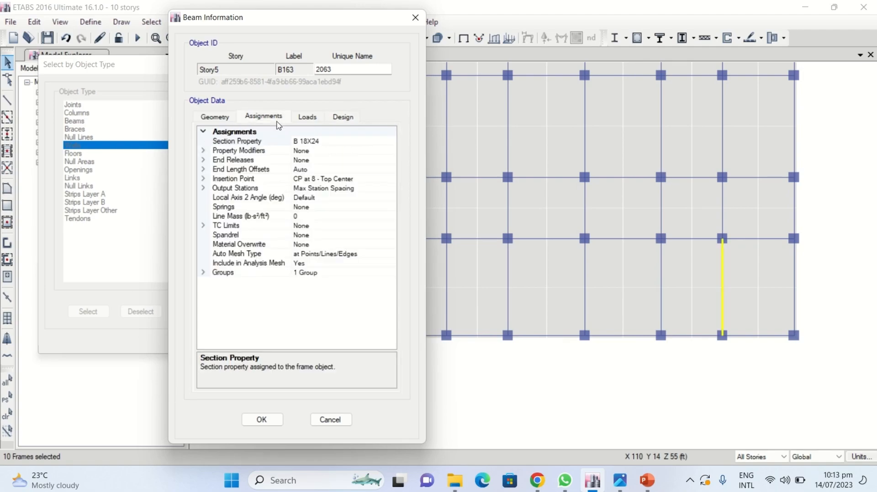
left_click(336, 150)
left_click(358, 141)
left_click(391, 142)
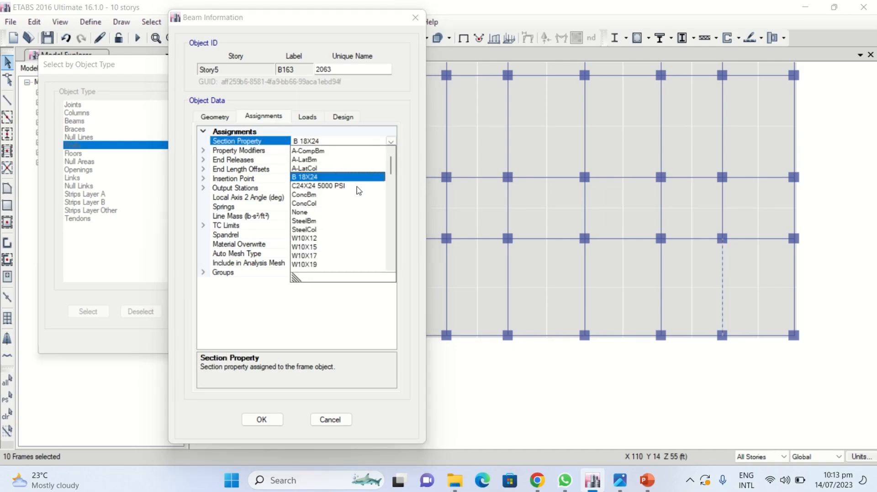
left_click(311, 160)
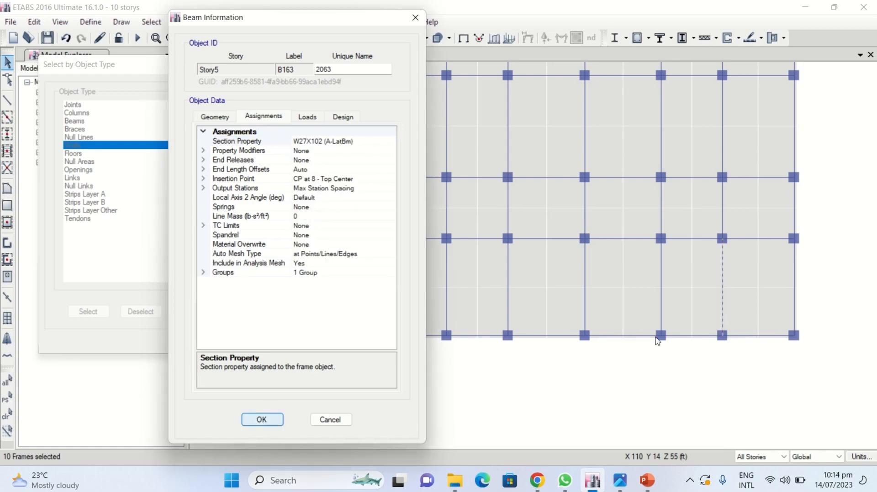
key("Return")
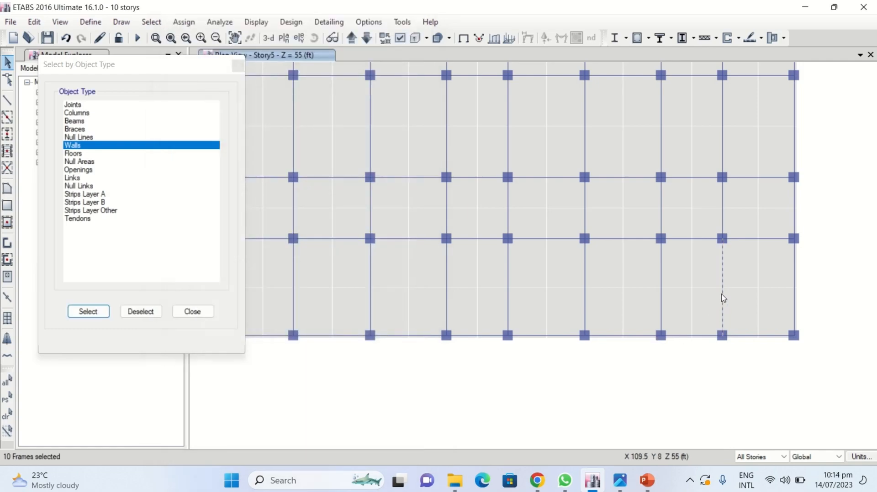
left_click(724, 261)
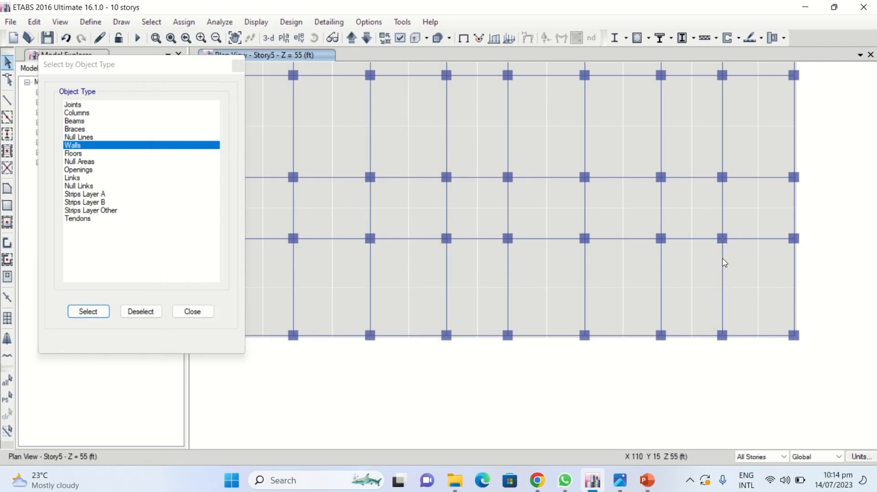
Display the frame section names on the Story5 plan view.
left_click(400, 38)
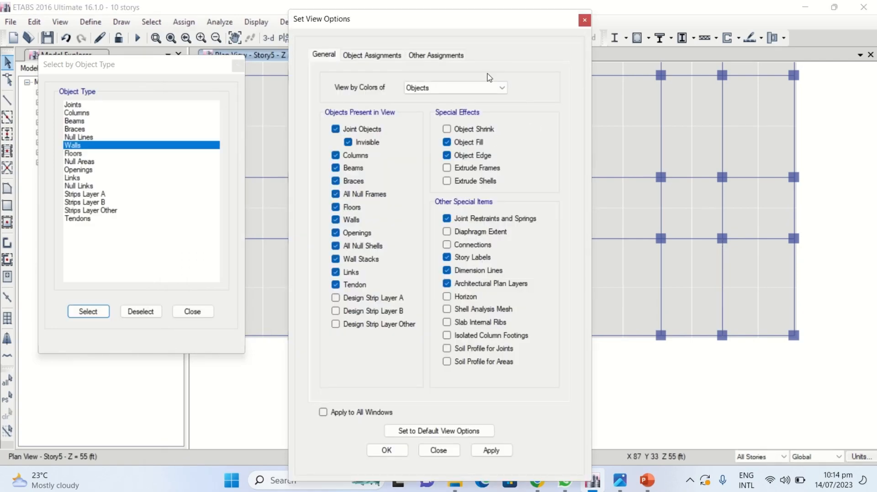
left_click(392, 60)
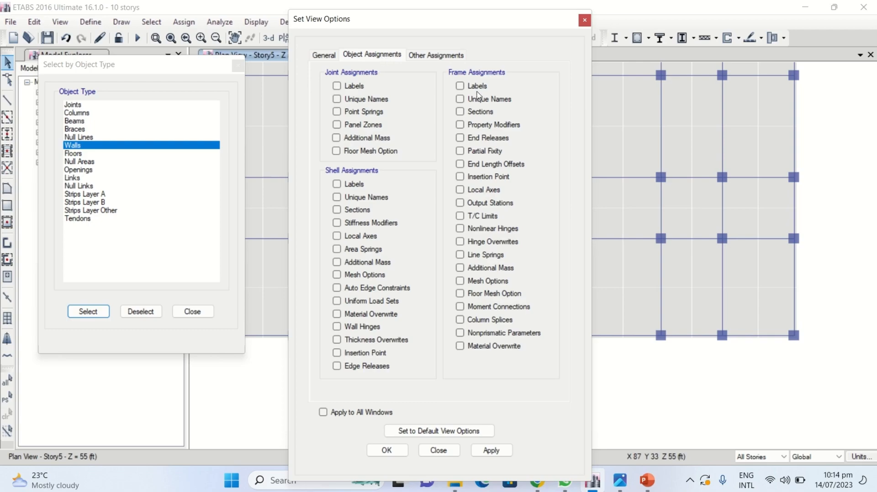
left_click(477, 113)
left_click(491, 451)
left_click(452, 451)
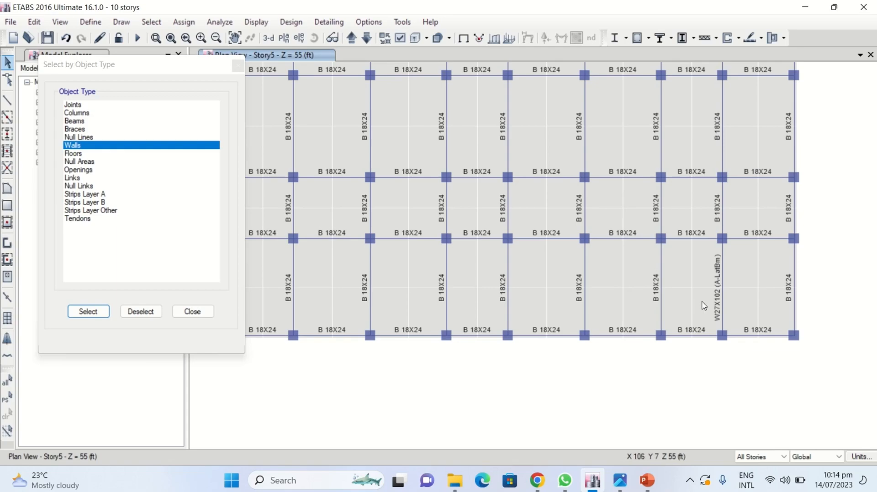
Set the section property of the grid I beam between grids 1 and 2 to B 18X24.
right_click(723, 277)
left_click(488, 147)
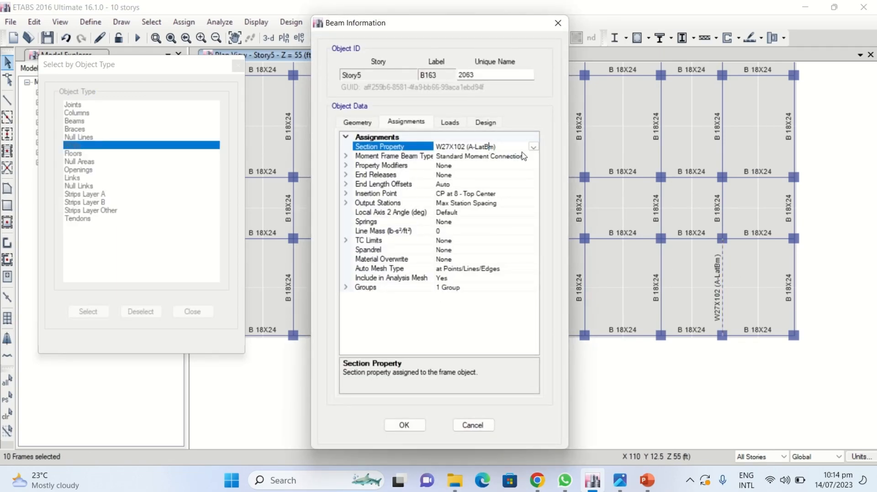
left_click(532, 147)
left_click(473, 182)
left_click(405, 425)
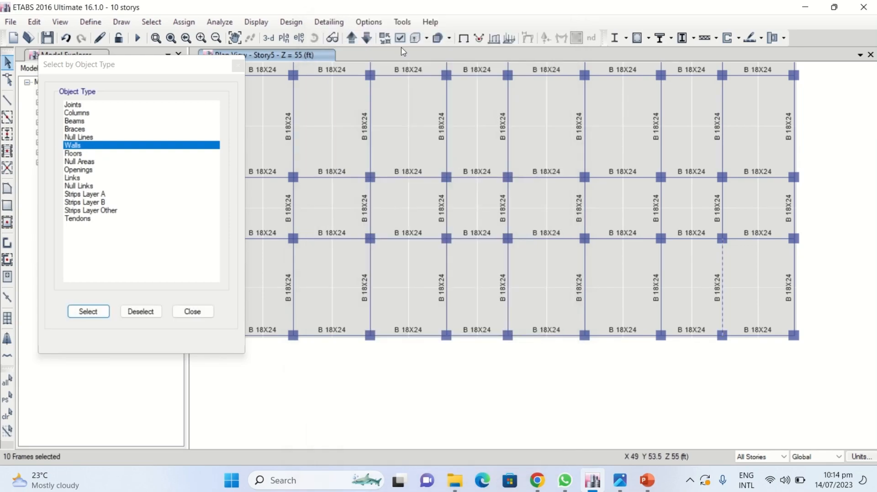
Hide the frame section names on the Story5 plan view and close the selection by object type dialog.
key("ctrl+w")
left_click(372, 55)
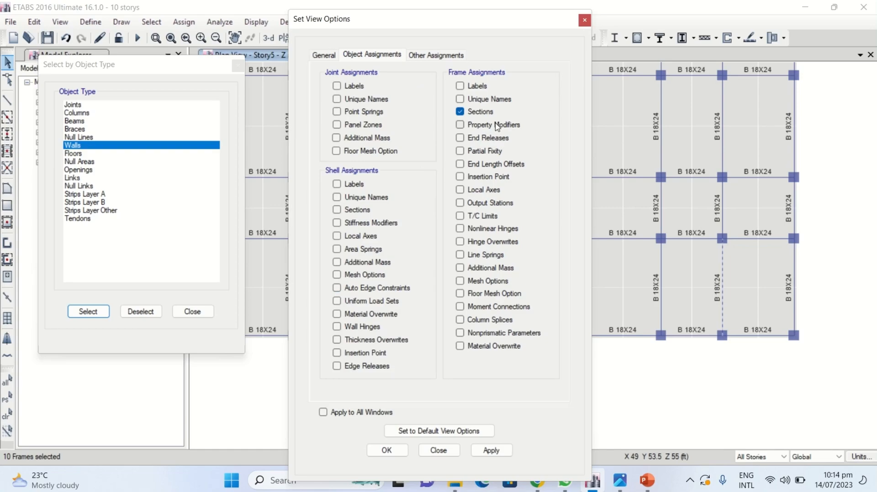
left_click(465, 112)
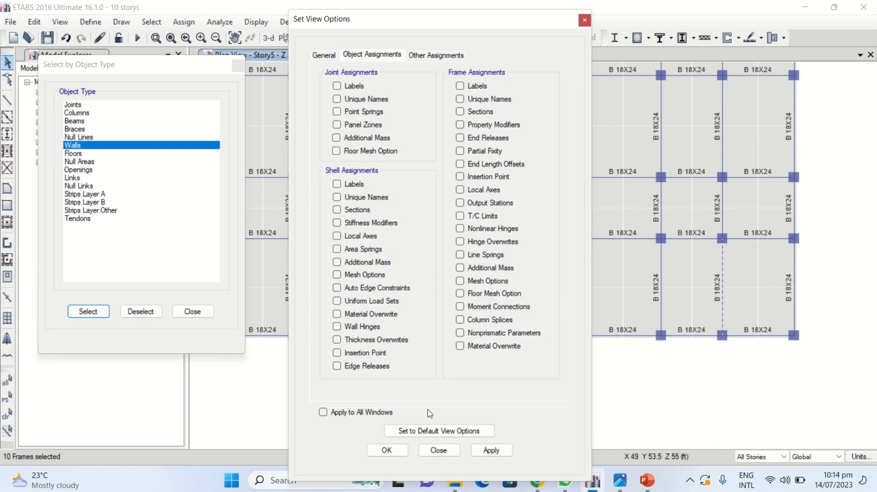
left_click(386, 450)
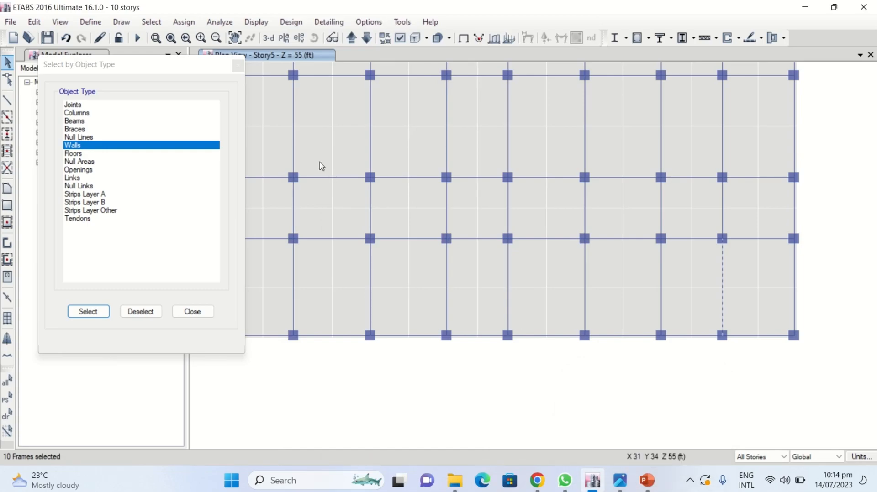
left_click(237, 68)
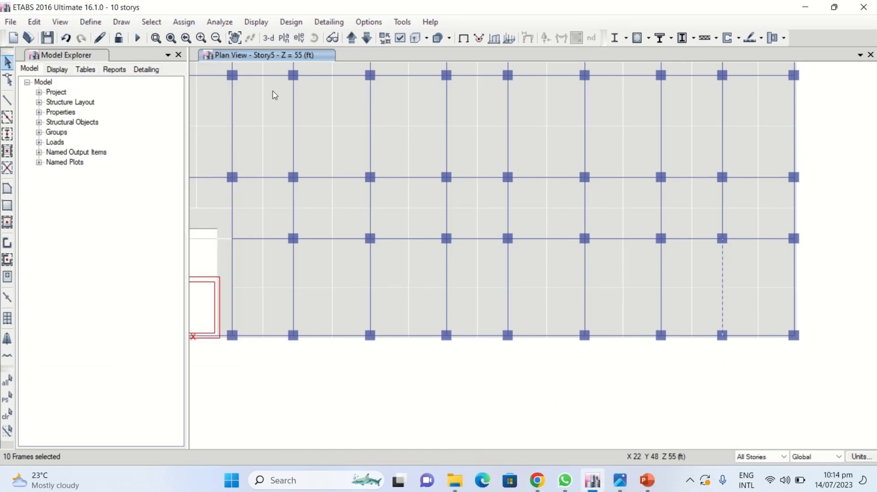
Show the building in 3D and limit the visible story range to Story11 only.
left_click(270, 44)
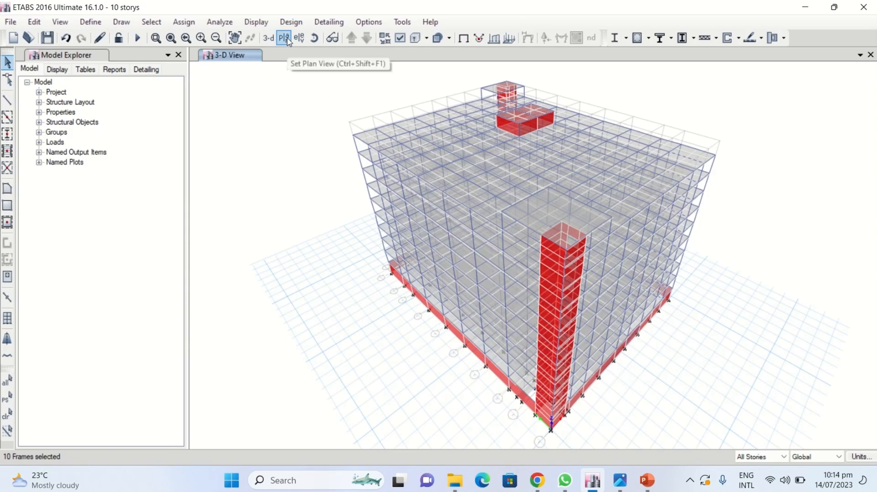
left_click(60, 27)
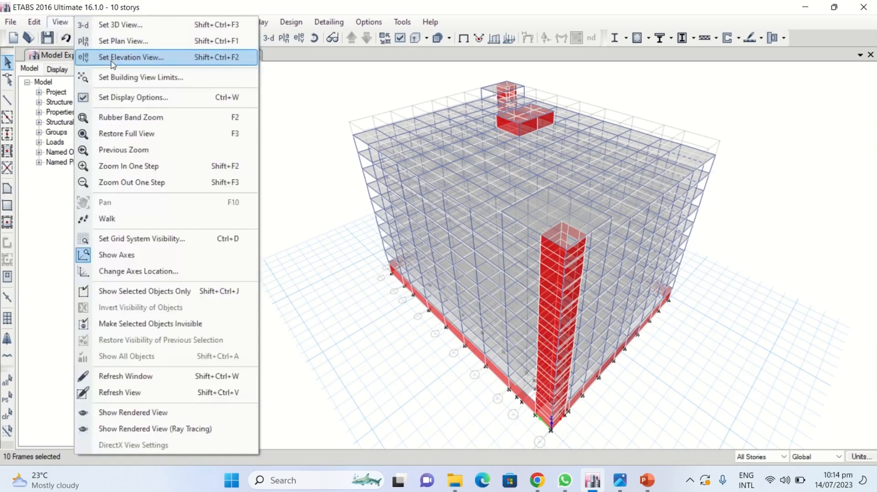
left_click(357, 208)
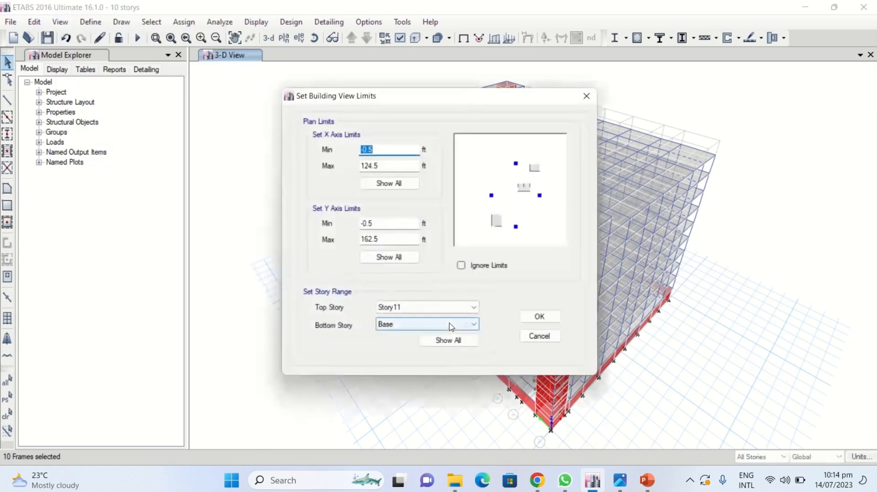
left_click(429, 326)
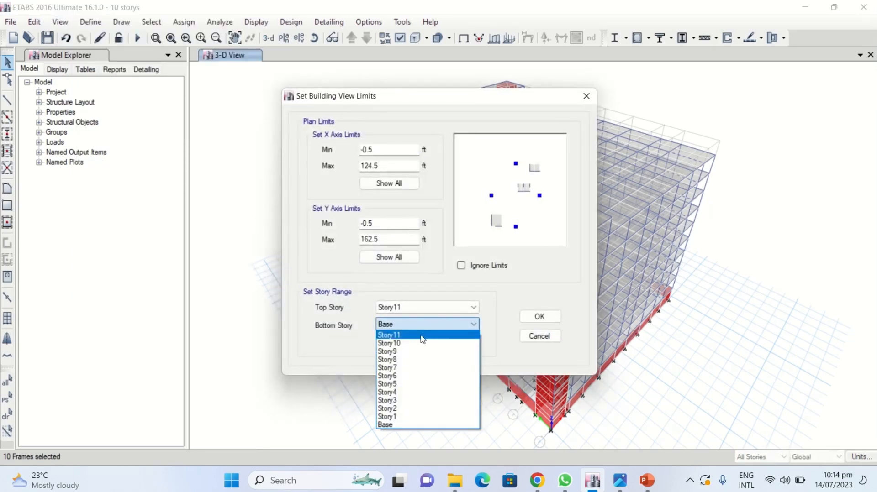
left_click(423, 336)
left_click(554, 317)
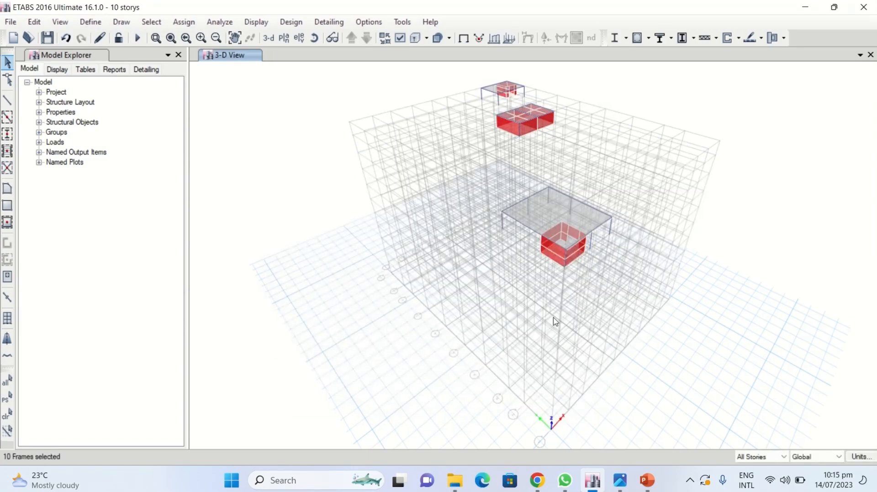
scroll(509, 77, "up", 3)
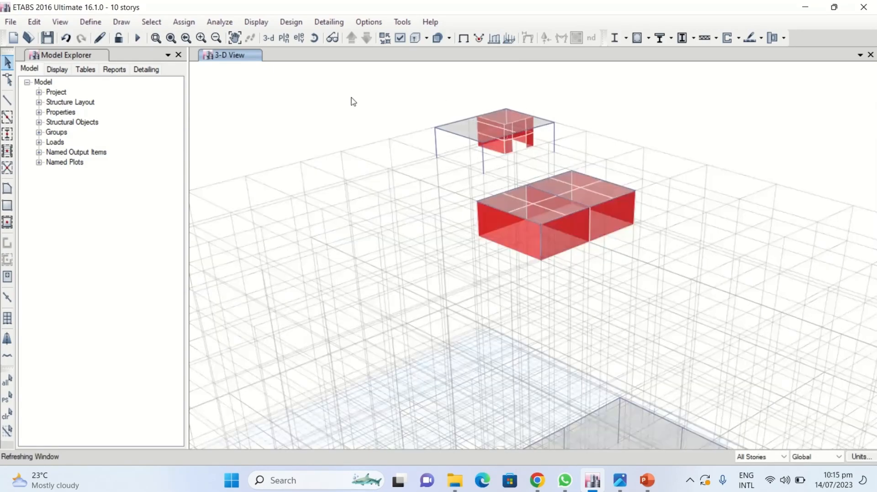
Define a new wall property named OHWT 12 ICNHES using 5000Psi material and a thickness of 12 in.
left_click(90, 21)
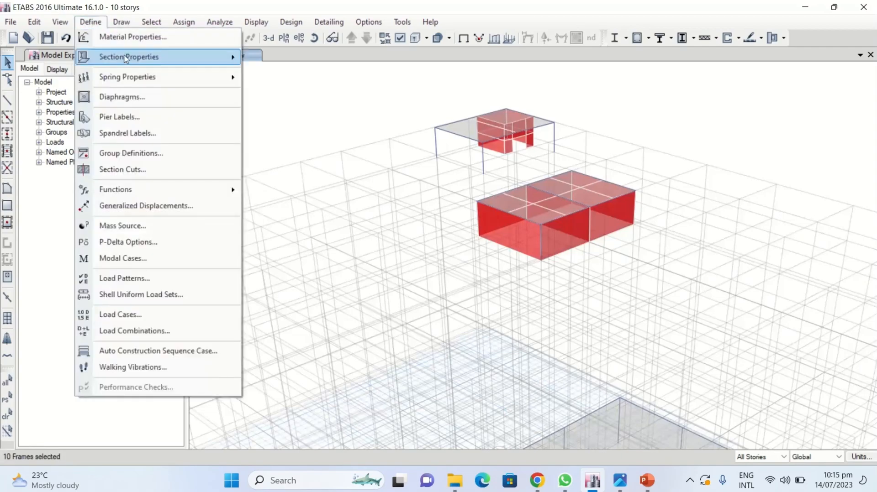
mouse_move(171, 62)
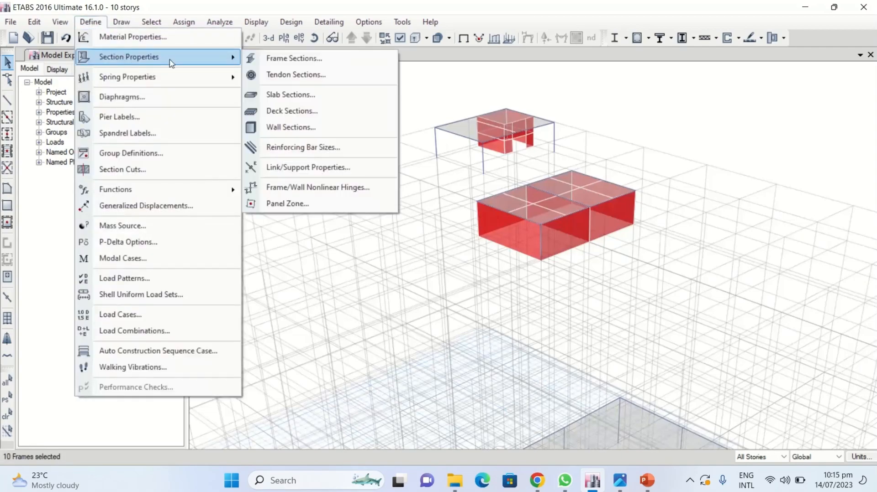
left_click(311, 129)
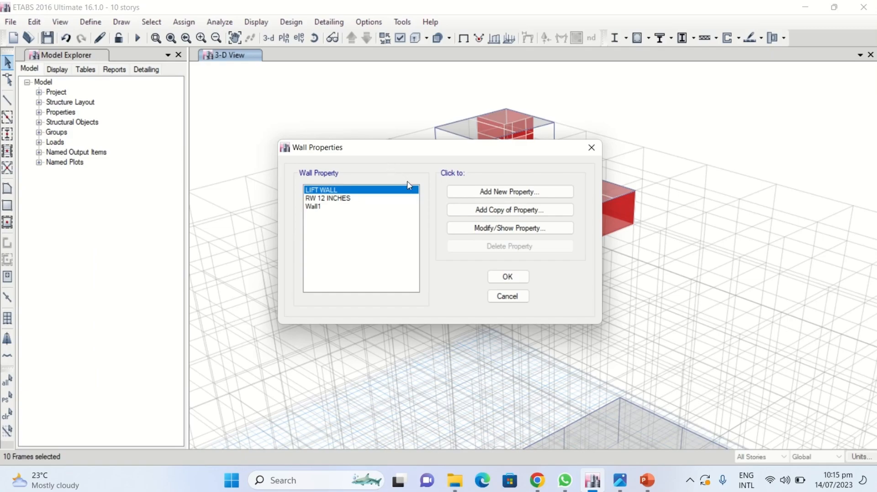
left_click(485, 195)
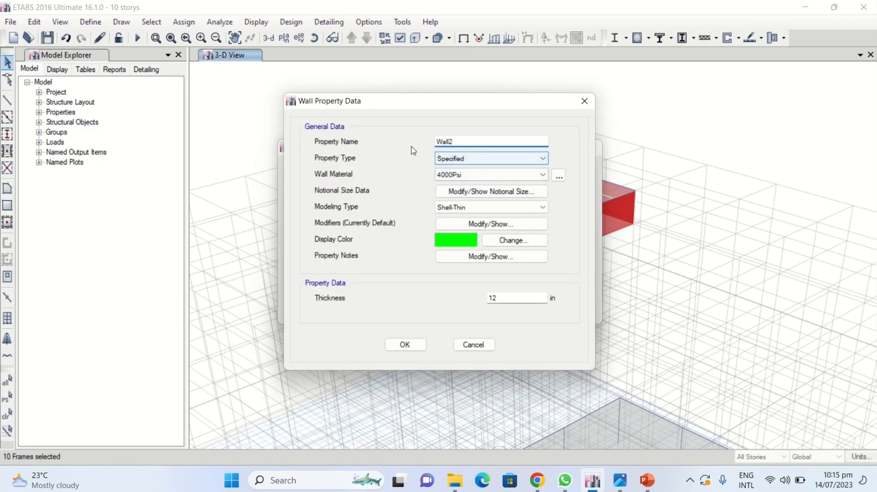
left_click_drag(456, 141, 415, 143)
type("c")
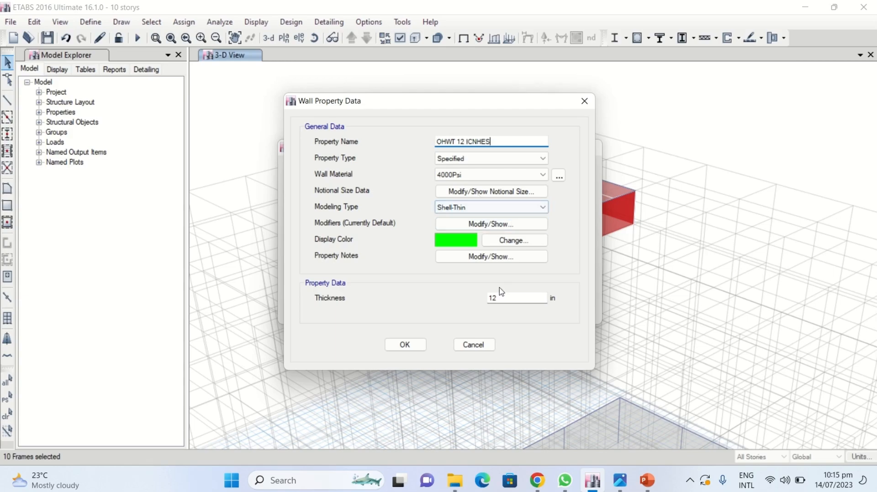
left_click(470, 180)
left_click(464, 227)
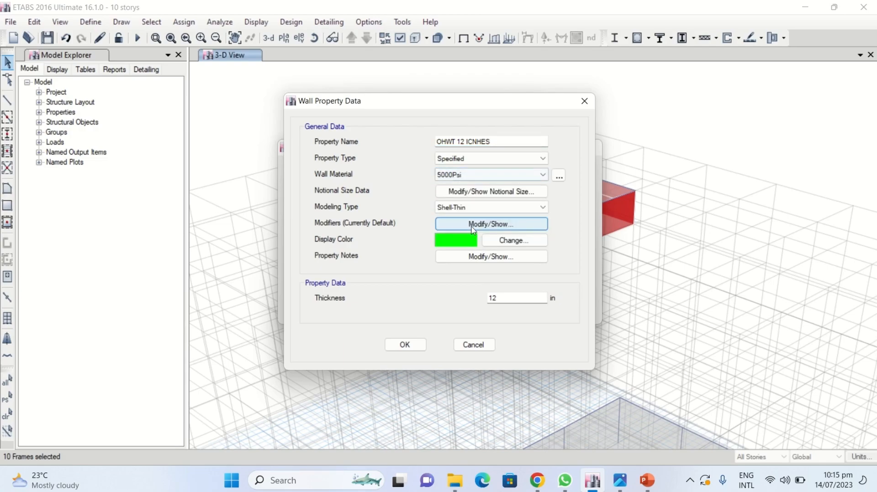
left_click(413, 350)
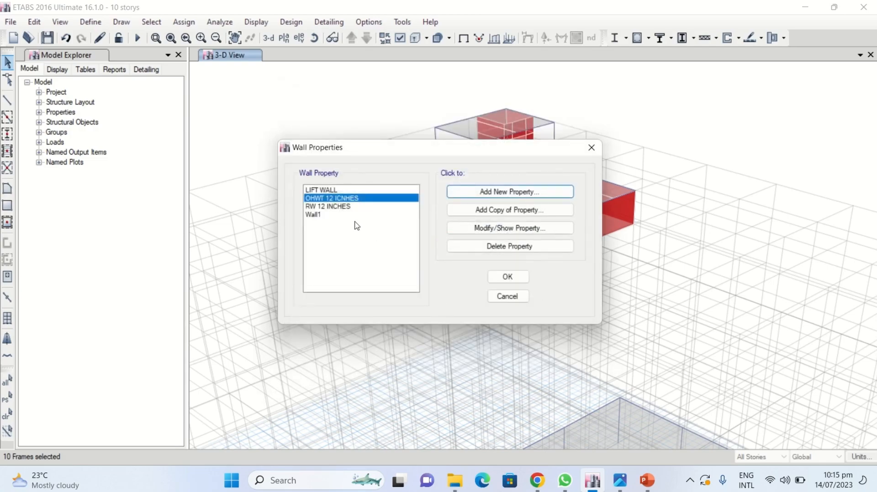
left_click(508, 277)
Define a new slab property named OHWT SLAB with 5000Psi material and a 12 in thickness.
left_click(91, 22)
mouse_move(133, 57)
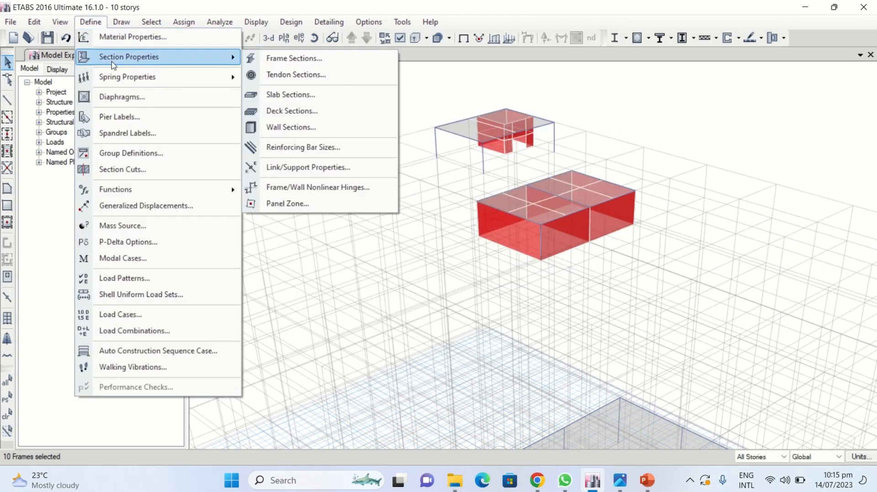
left_click(295, 95)
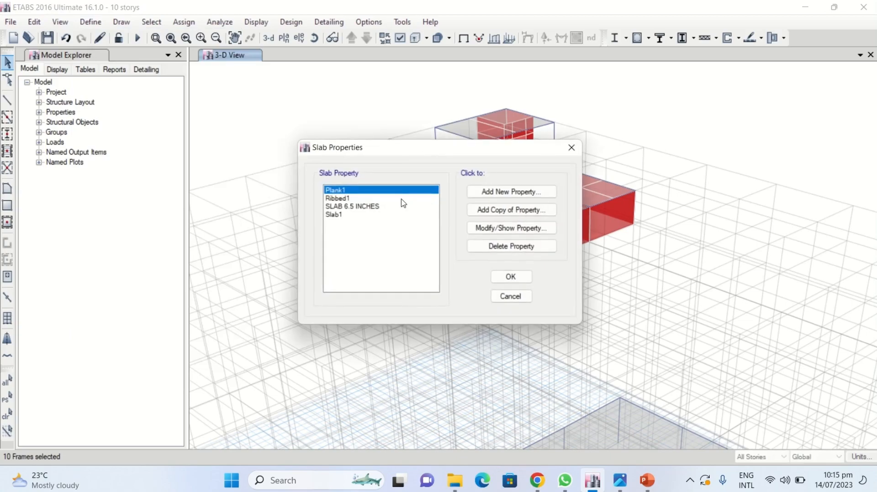
left_click(487, 195)
double_click(490, 266)
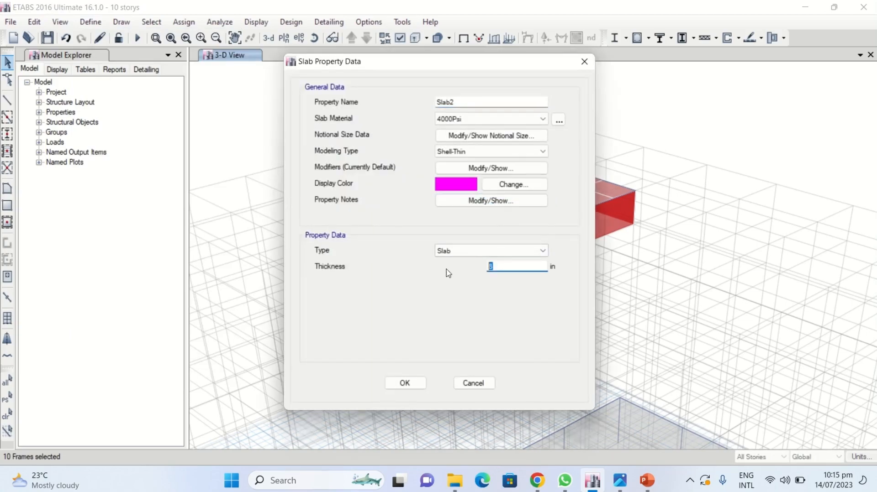
type("12")
left_click(475, 118)
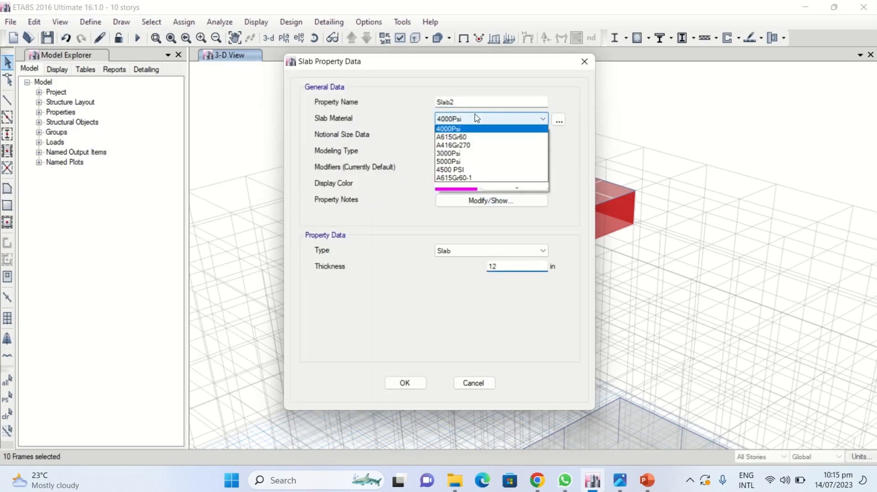
left_click(460, 172)
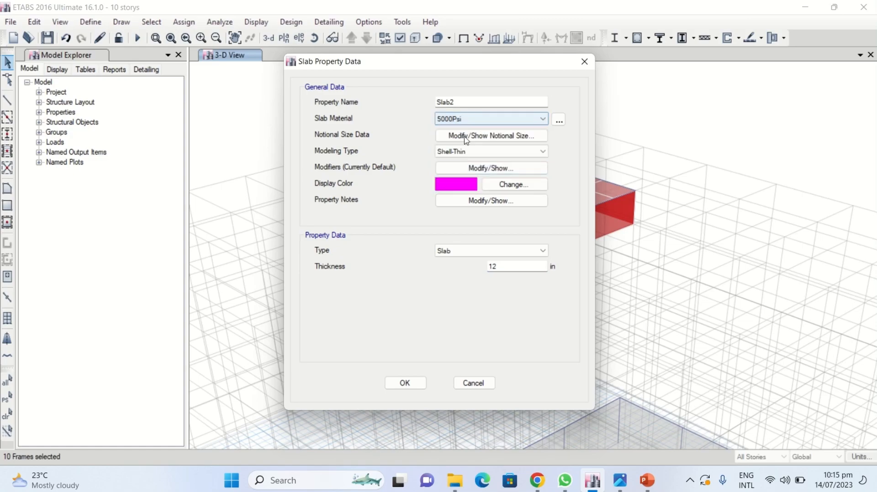
double_click(467, 106)
type("OHWT SLAB")
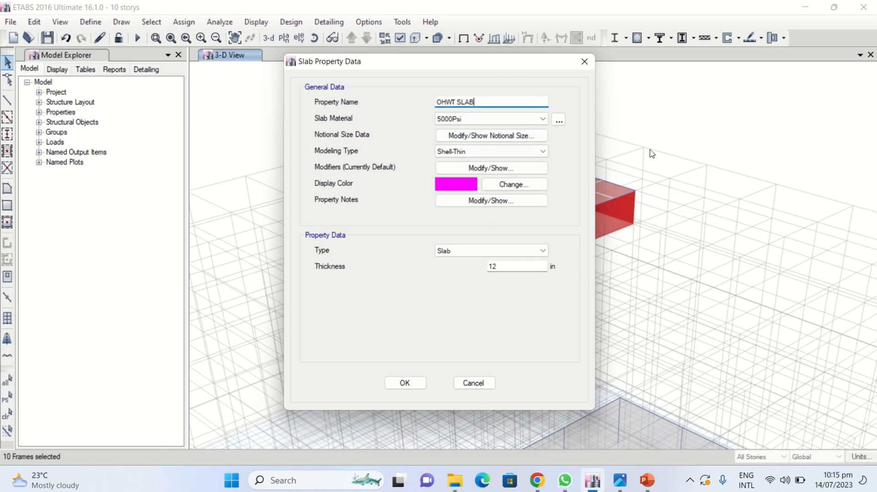
left_click(405, 382)
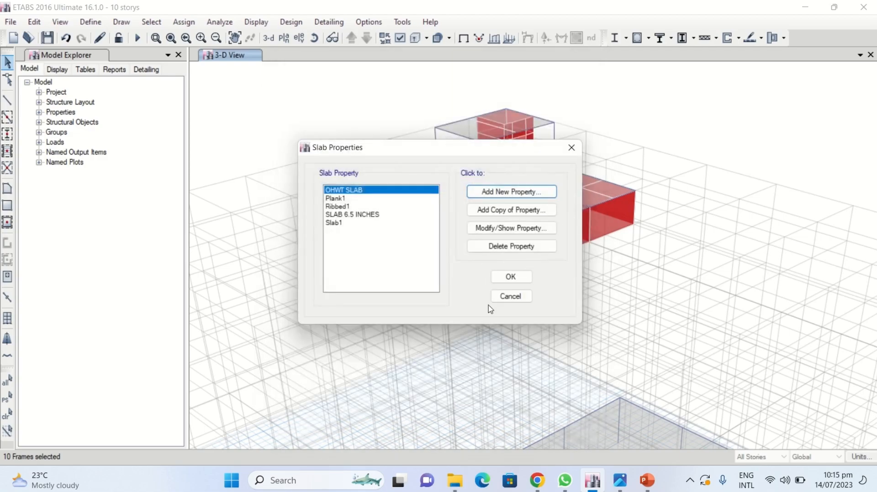
left_click(507, 275)
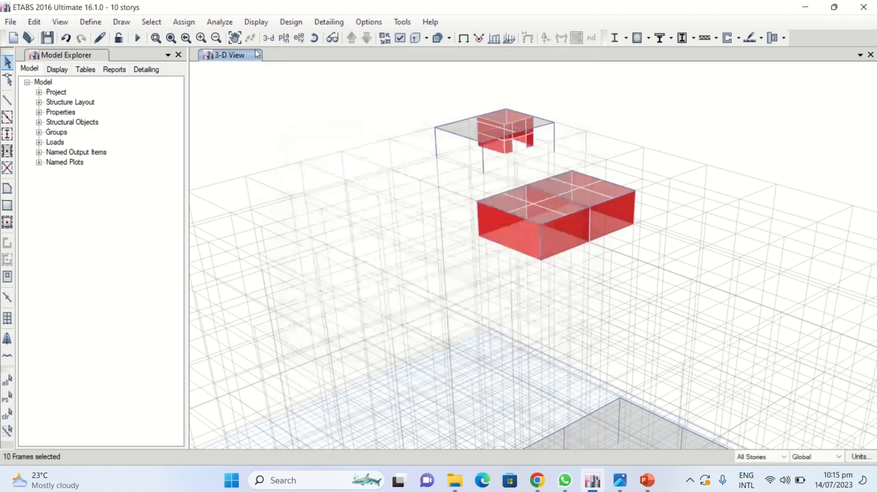
Open the Story11 plan view at the two-bay walled enclosure between grids F and H.
left_click(283, 38)
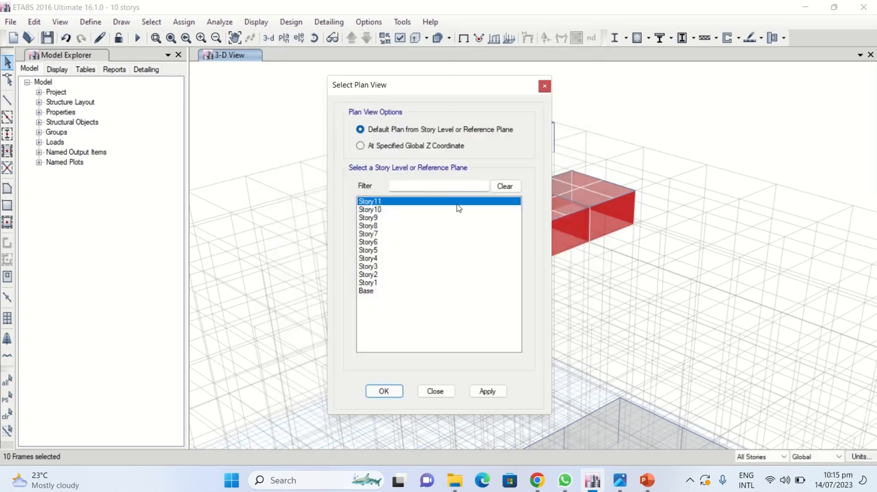
left_click(384, 391)
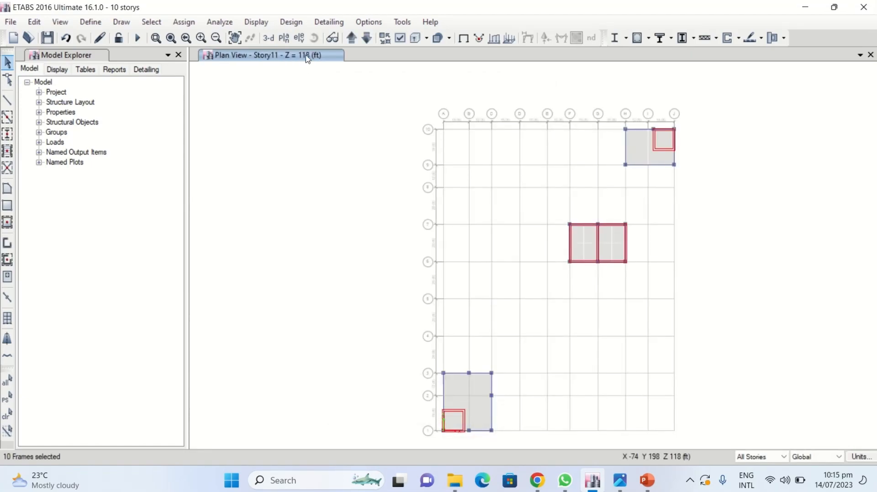
left_click(365, 38)
scroll(612, 244, "up", 3)
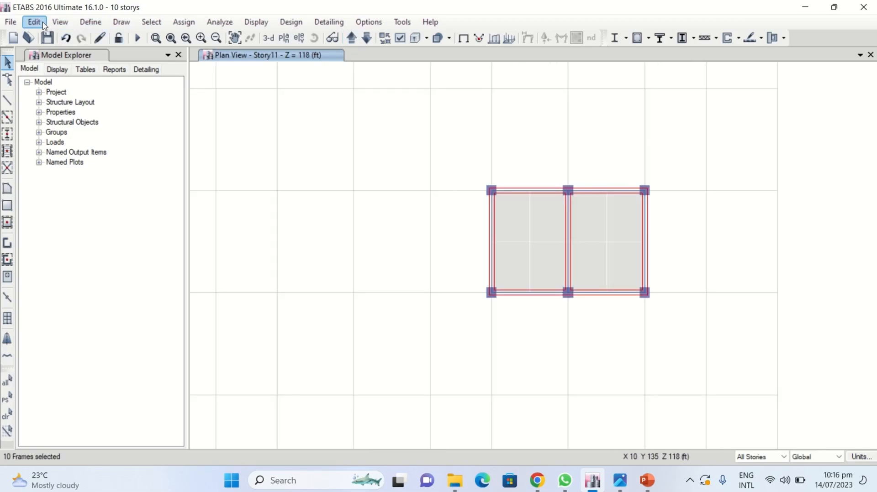
Set the building view limits to a top story of Story11 and a bottom story of Story10.
left_click(59, 22)
left_click(108, 75)
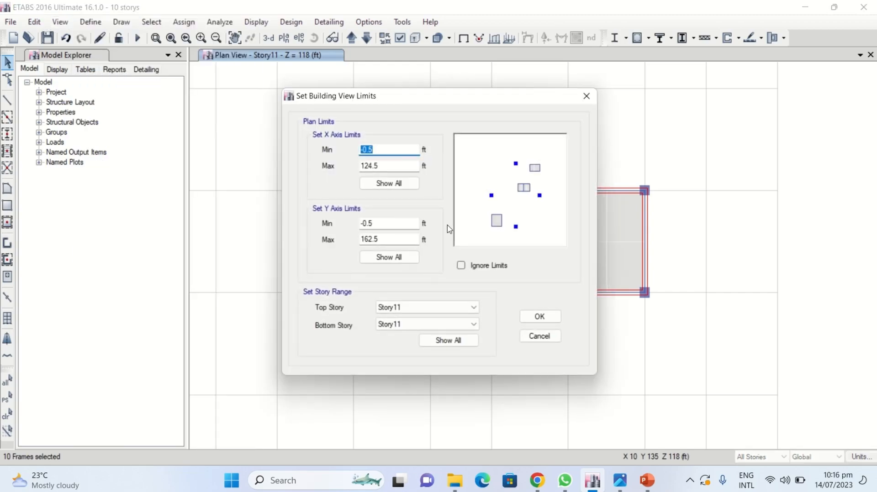
left_click(441, 308)
left_click(452, 326)
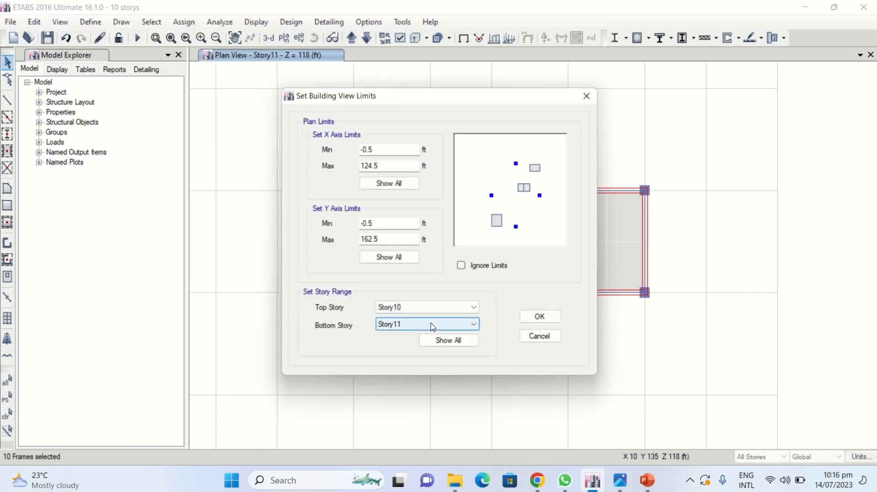
left_click(423, 307)
left_click(420, 319)
left_click(411, 326)
left_click(407, 338)
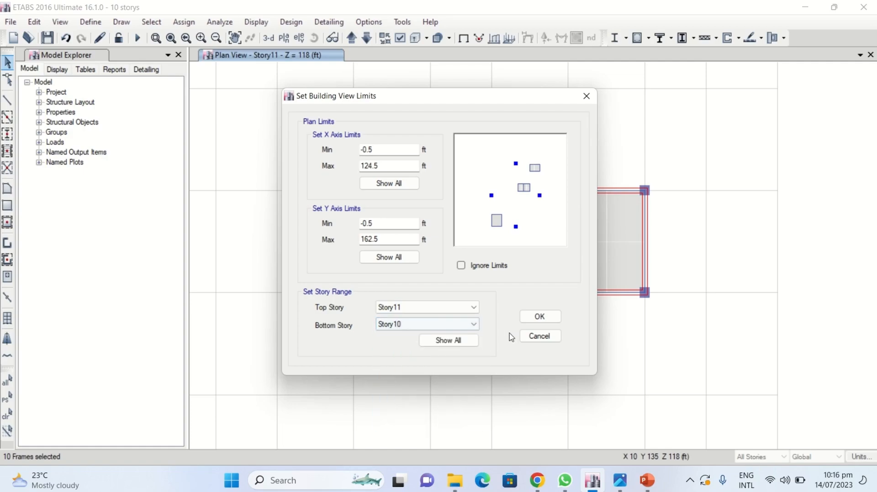
left_click(528, 321)
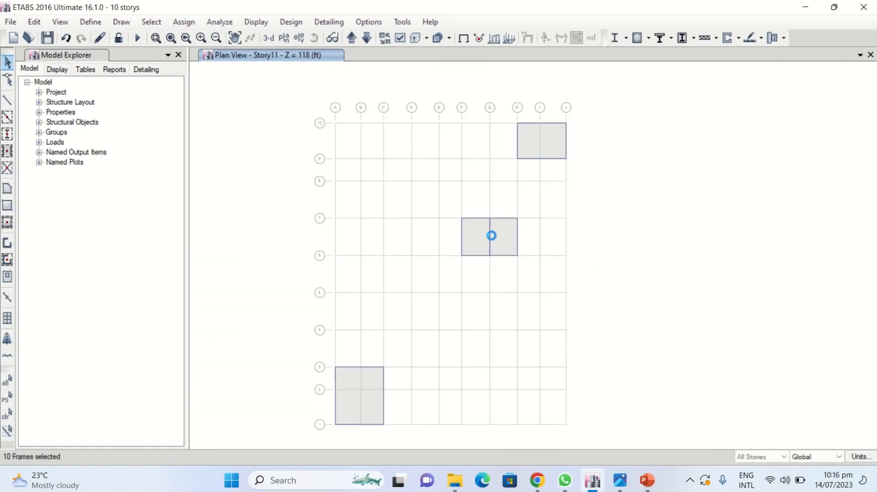
Assign the OHWT SLAB section to the Story10 floor panels beneath the two-bay tank enclosure between grids F and H.
scroll(492, 233, "up", 3)
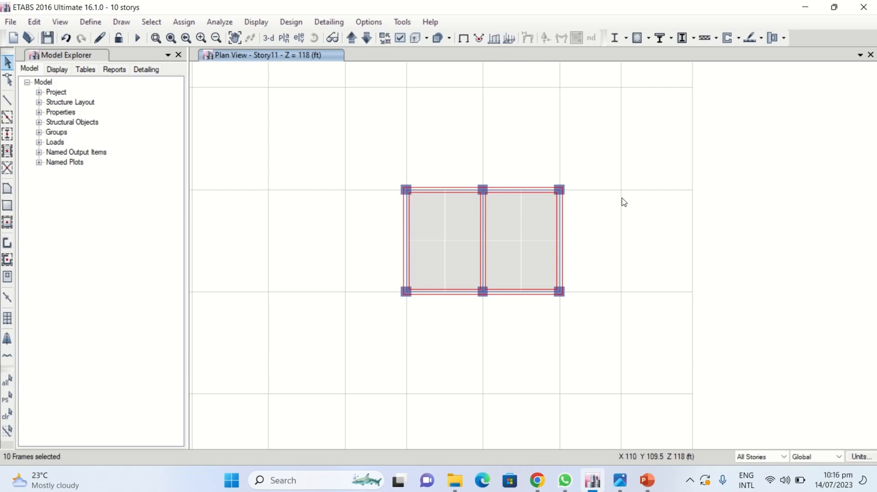
left_click(367, 37)
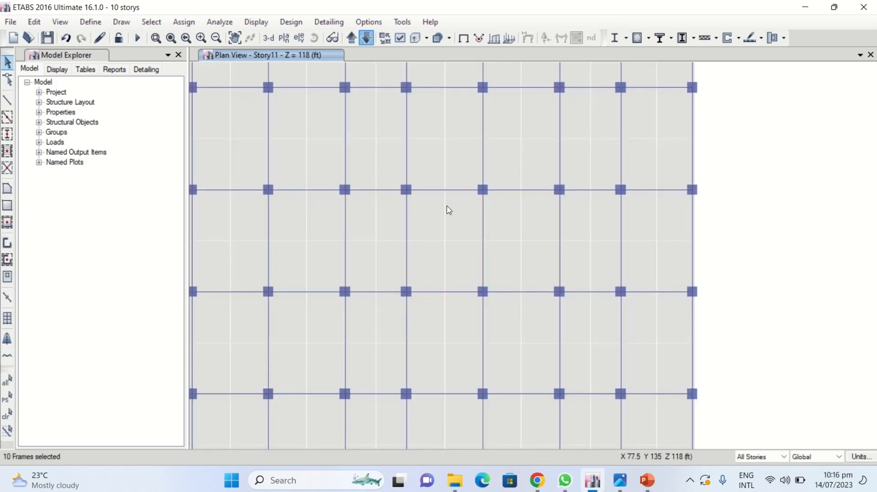
left_click(459, 215)
left_click(511, 226)
left_click(541, 226)
left_click(539, 264)
left_click(500, 263)
left_click(459, 264)
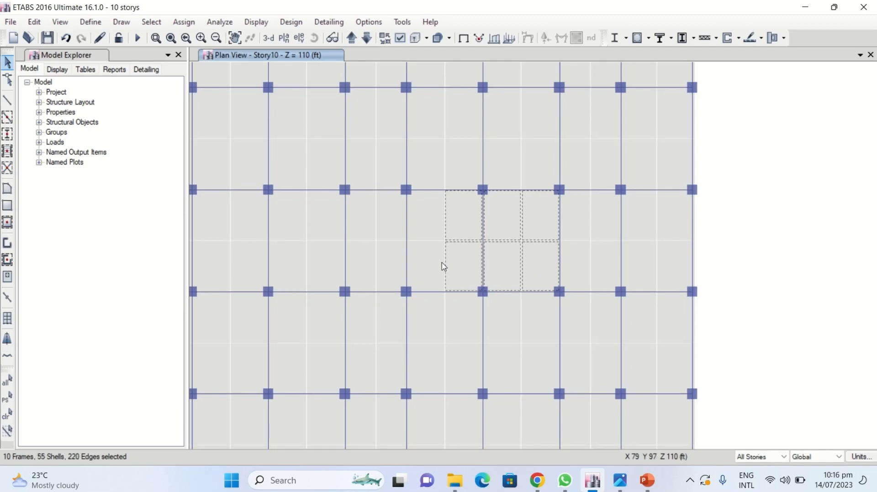
left_click(441, 266)
left_click(432, 229)
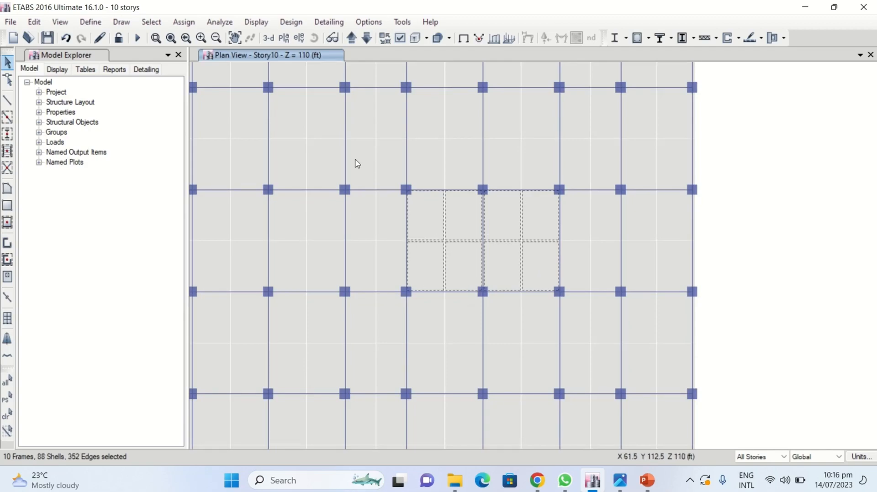
left_click(200, 25)
mouse_move(201, 72)
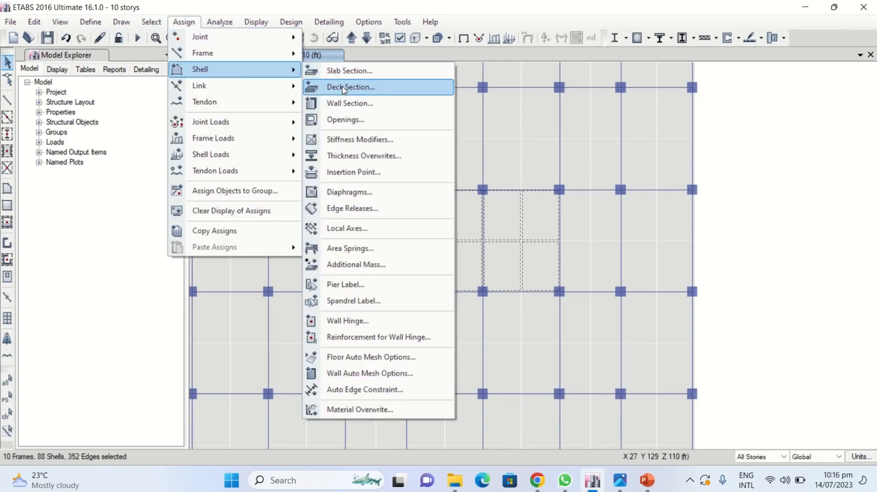
left_click(349, 70)
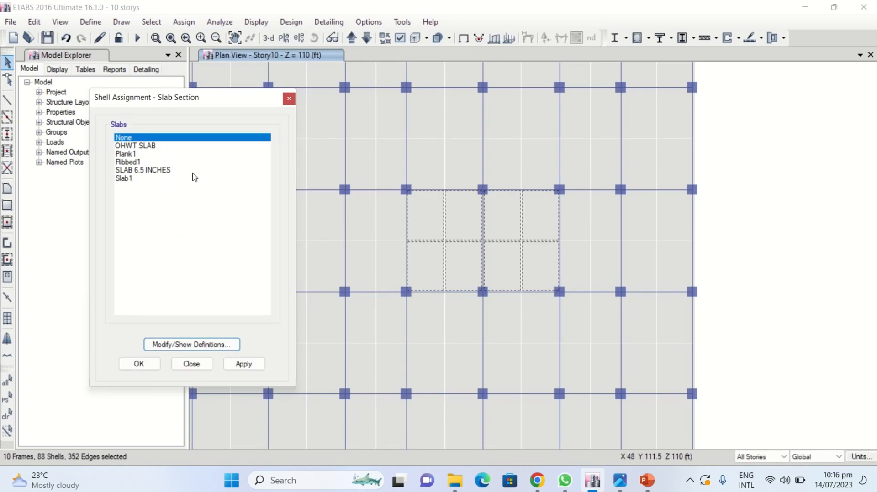
left_click(145, 146)
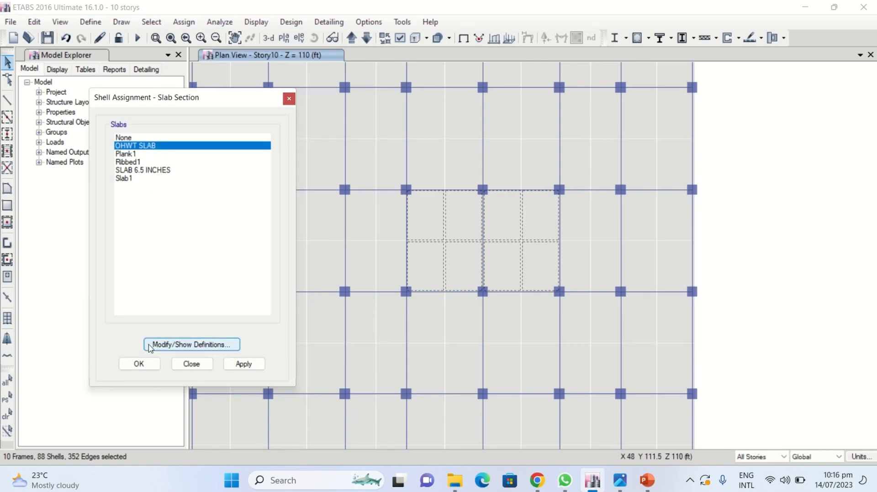
left_click(140, 364)
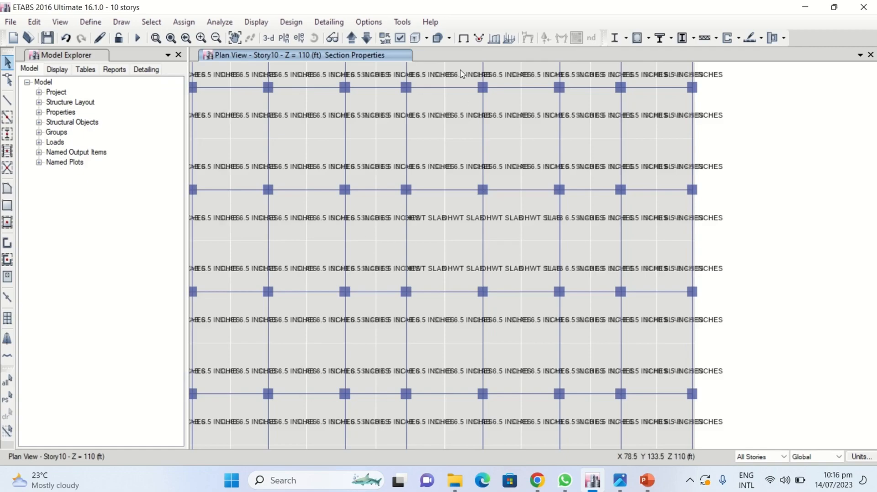
Return to the Story11 plan and apply building view limits with Story11 as top story and Story10 as bottom story.
left_click(351, 38)
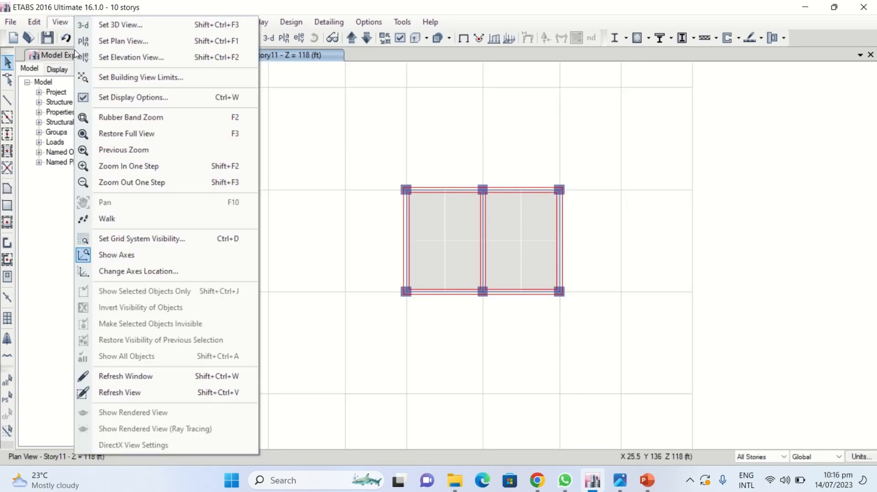
left_click(60, 22)
left_click(110, 75)
left_click(434, 324)
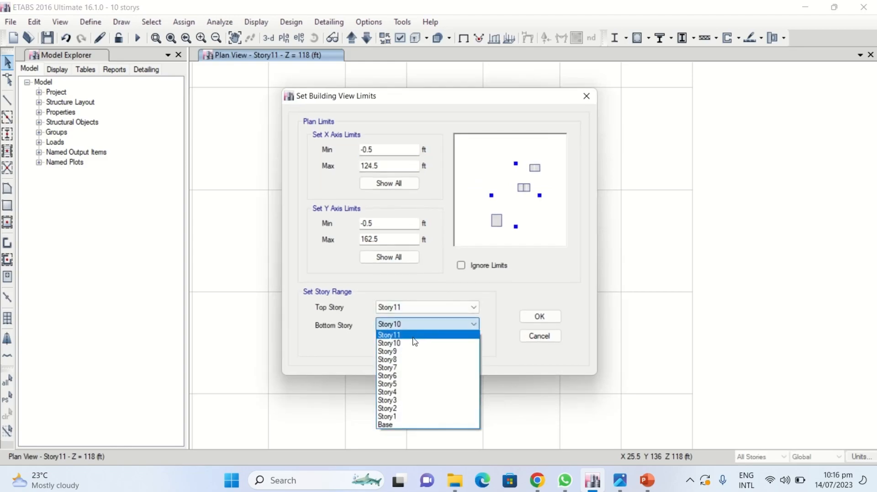
left_click(494, 338)
left_click(539, 316)
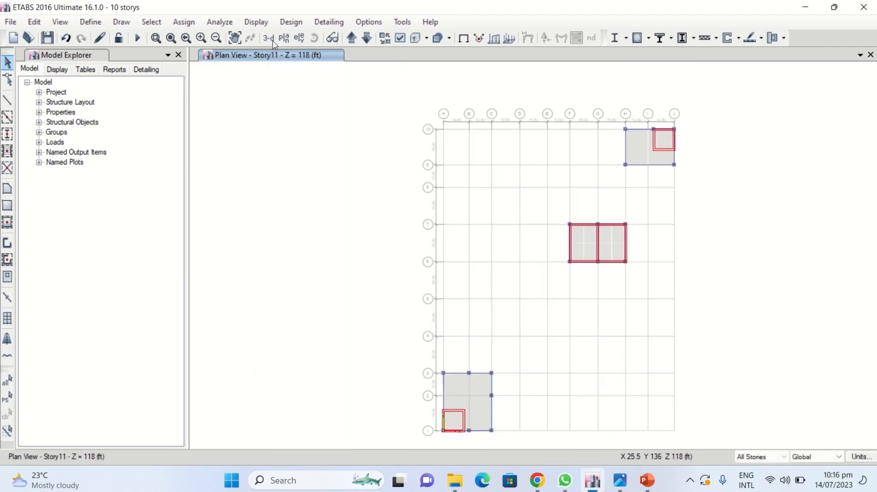
Show the water tank in the 3-D view and hide the floor objects.
left_click(269, 39)
scroll(530, 117, "up", 3)
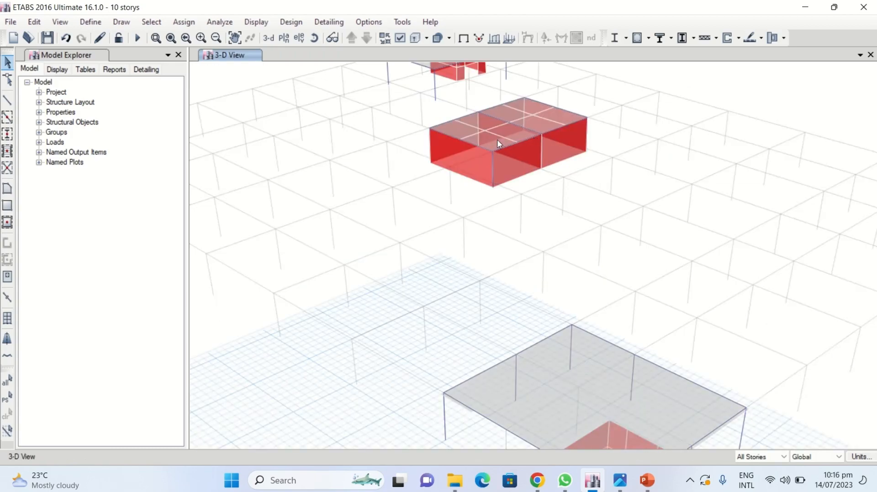
left_click(400, 38)
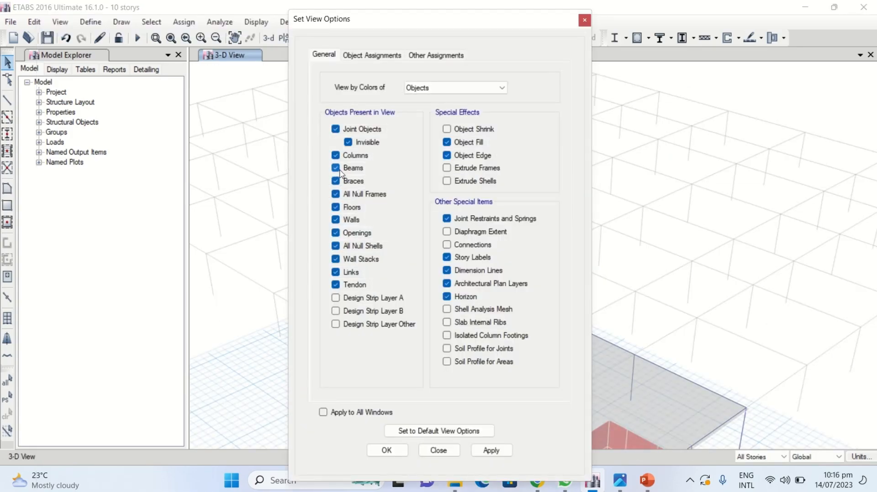
left_click(336, 207)
left_click(387, 450)
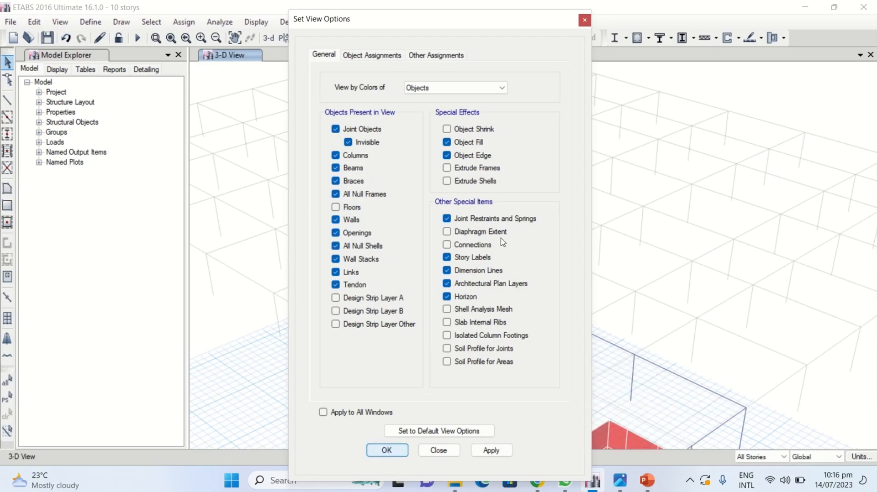
Assign the OHWT 12 ICNHES wall section to all the water tank walls and clear the section property labels.
left_click_drag(533, 125, 483, 149)
left_click(183, 22)
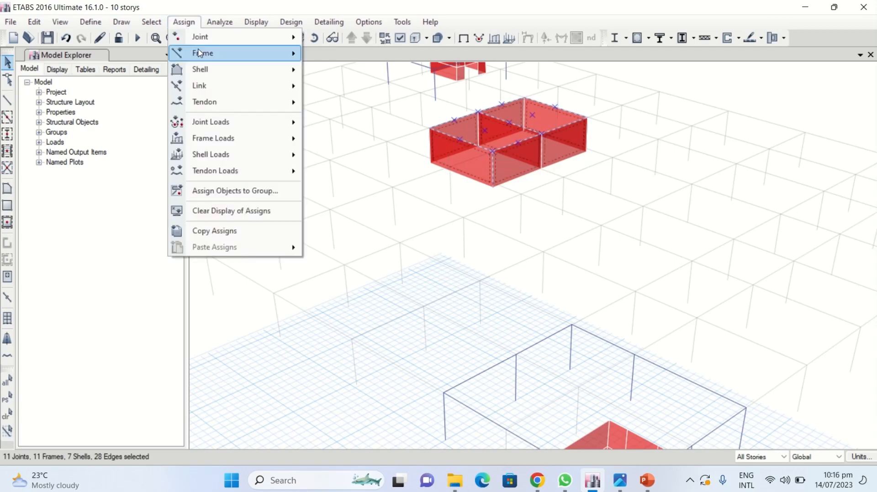
mouse_move(213, 69)
left_click(350, 104)
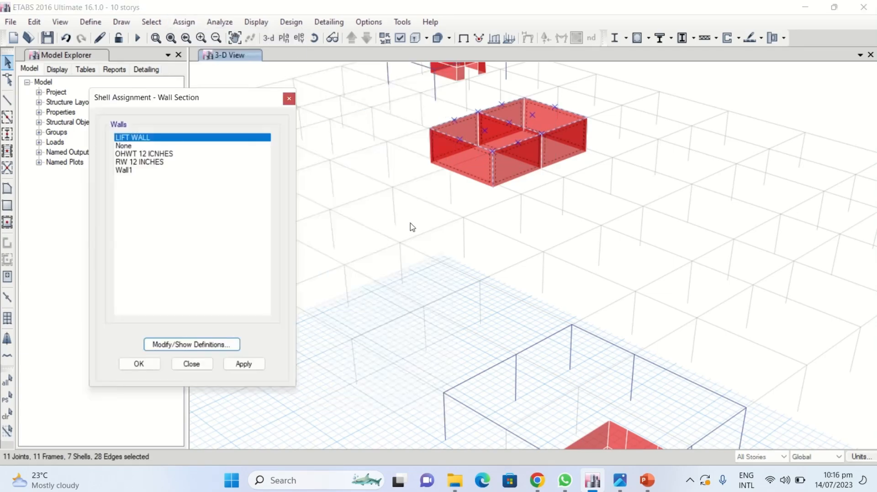
left_click(163, 154)
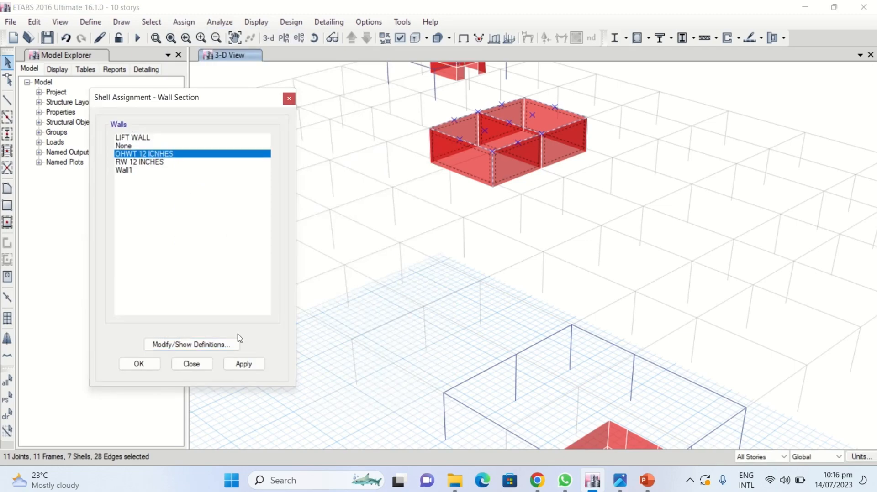
left_click(139, 365)
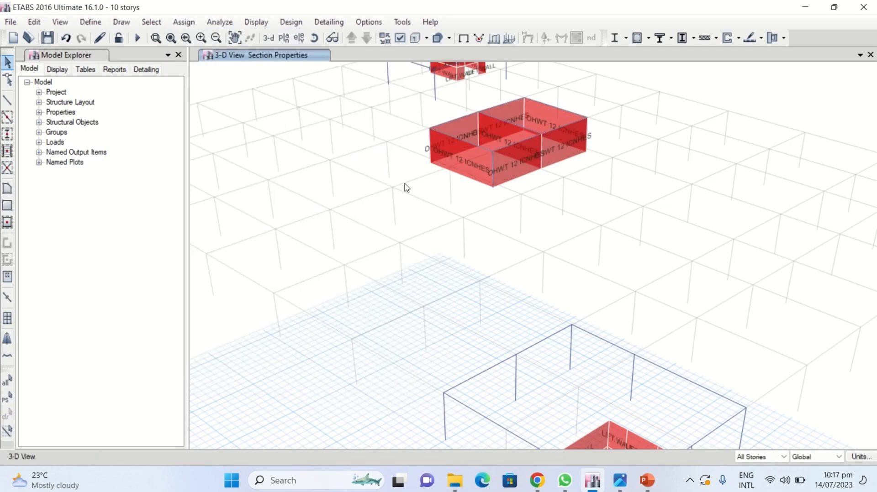
left_click(463, 38)
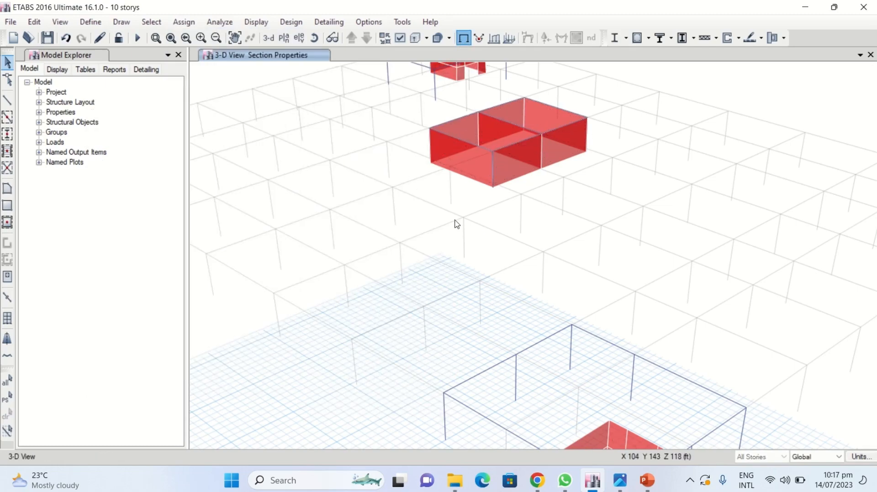
Restore the building view limits to all stories and make the floor objects visible again.
left_click(60, 22)
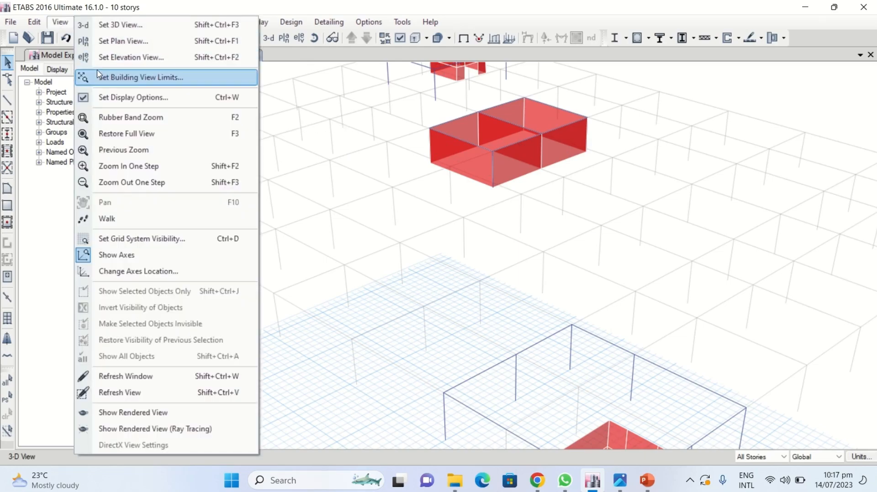
left_click(117, 78)
left_click(447, 339)
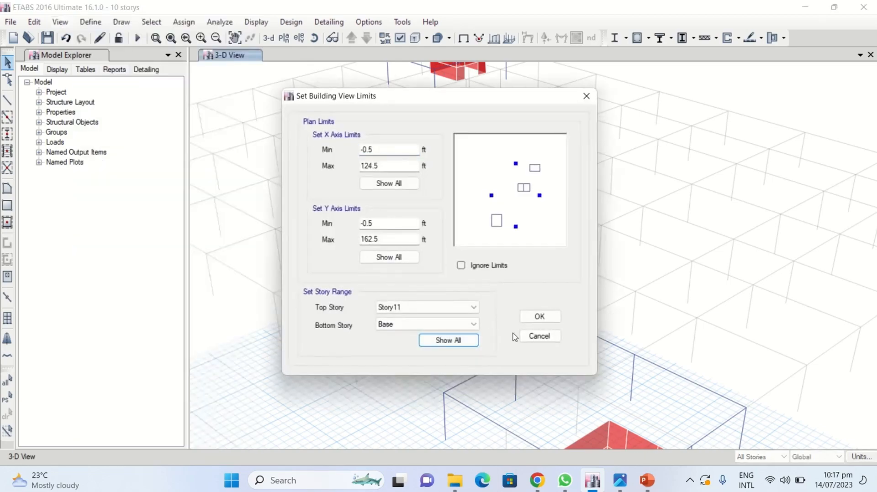
left_click(538, 317)
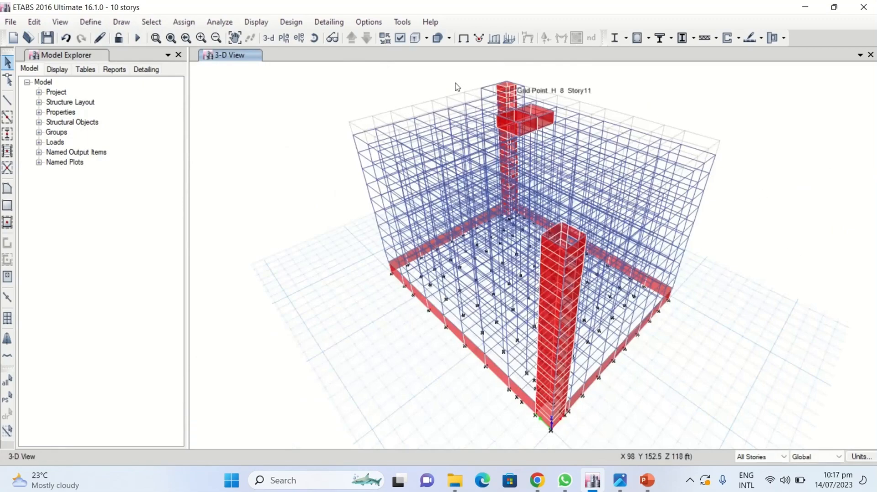
left_click(387, 39)
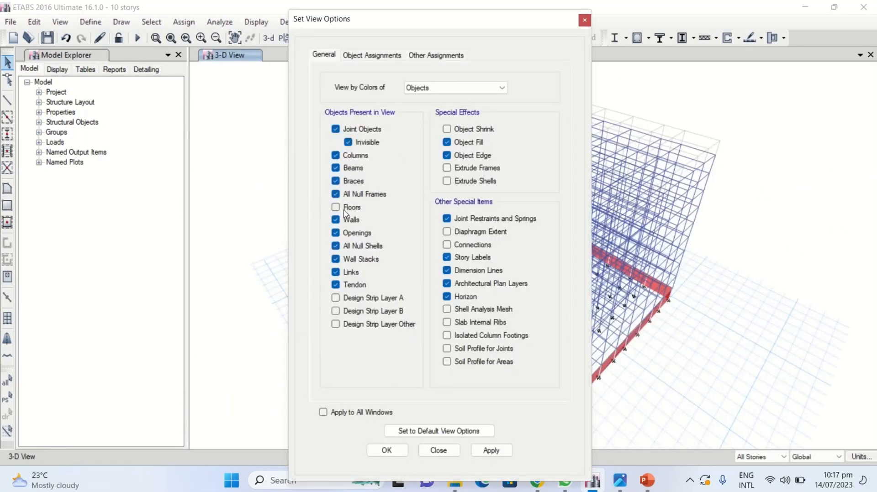
left_click(387, 451)
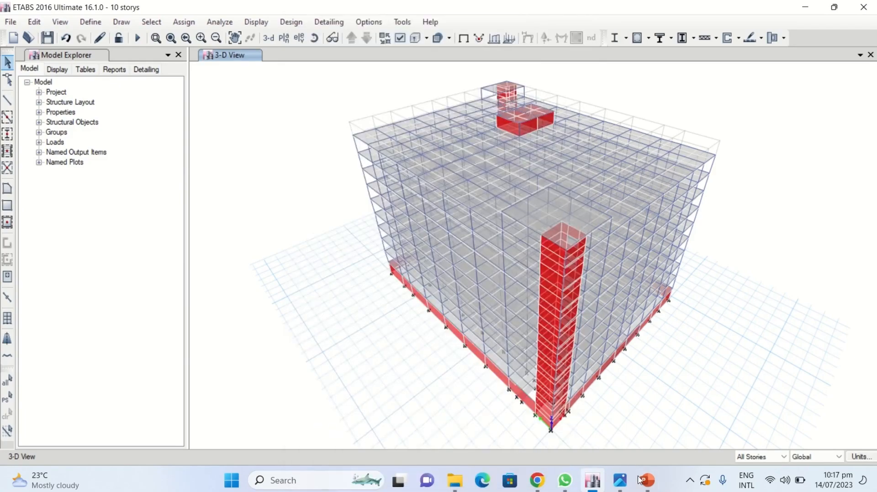
Switch to PowerPoint, read the MODULE-5 slide on defining load patterns, and return to ETABS.
left_click(644, 480)
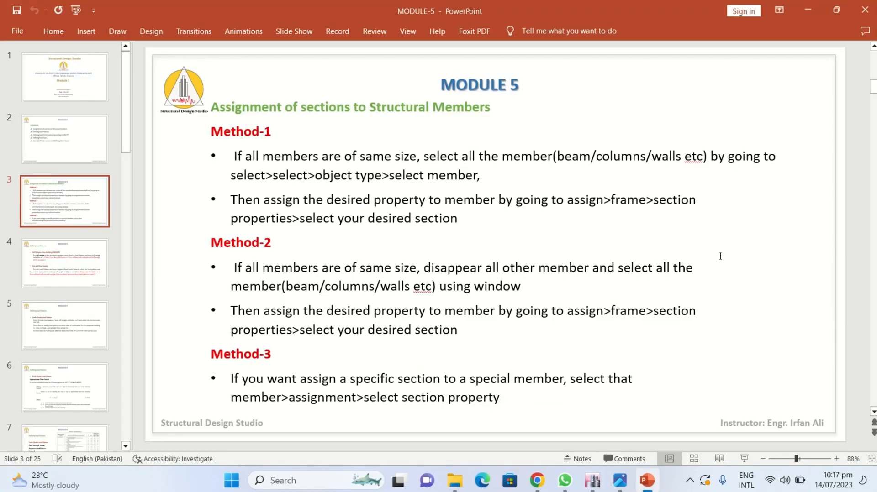
scroll(720, 256, "down", 1)
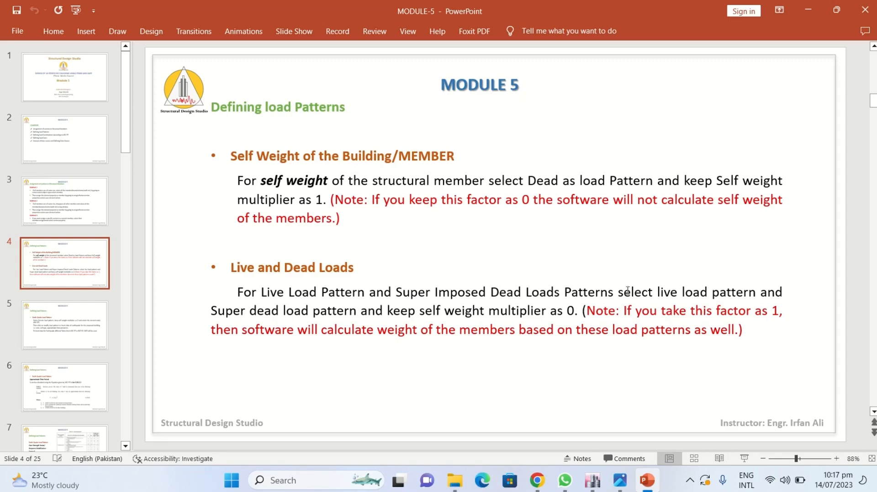
left_click(593, 480)
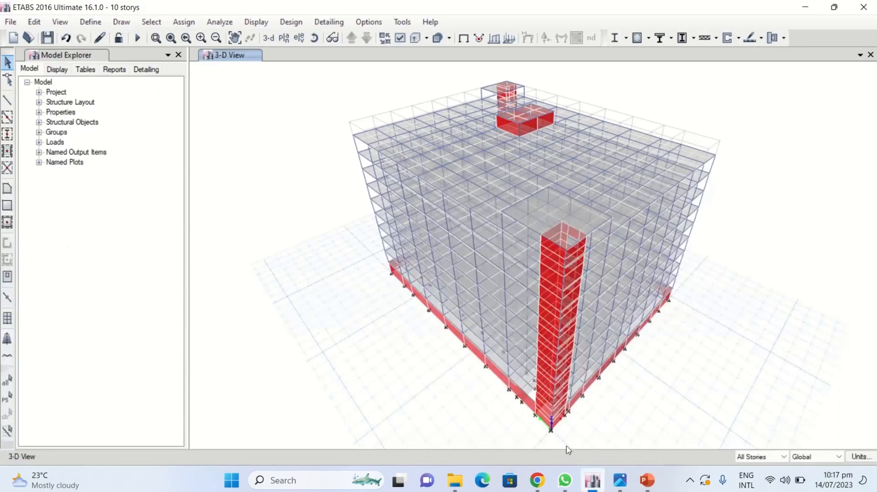
Open the load pattern definitions and move the dialog clear of the model's upper part.
left_click(91, 22)
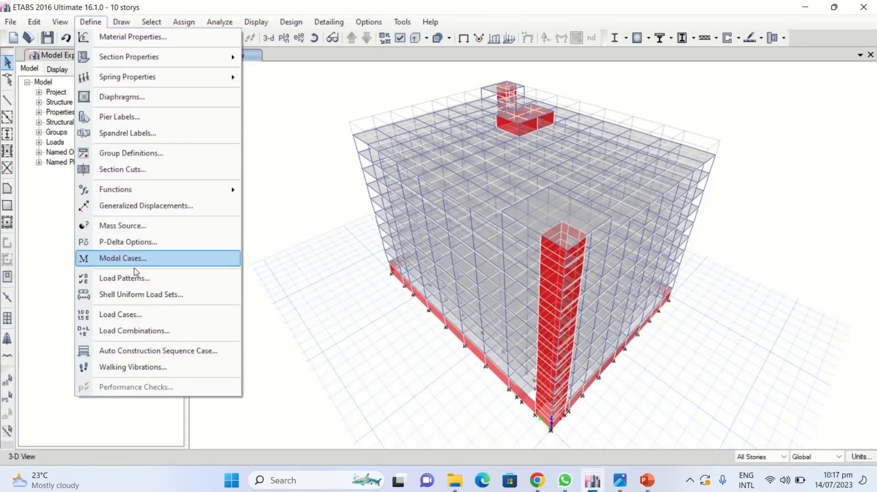
left_click(133, 278)
left_click_drag(433, 158, 365, 113)
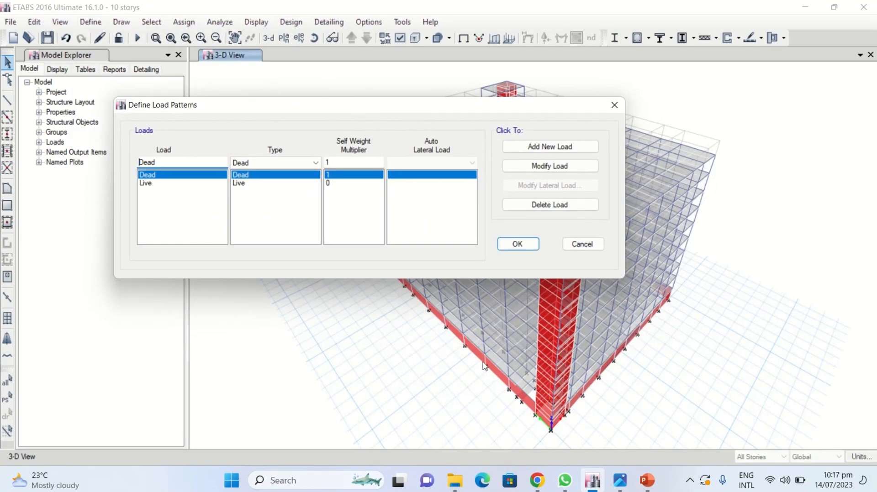
Switch to the Google Meet call in Chrome and check the meeting participants.
mouse_move(537, 480)
left_click(494, 421)
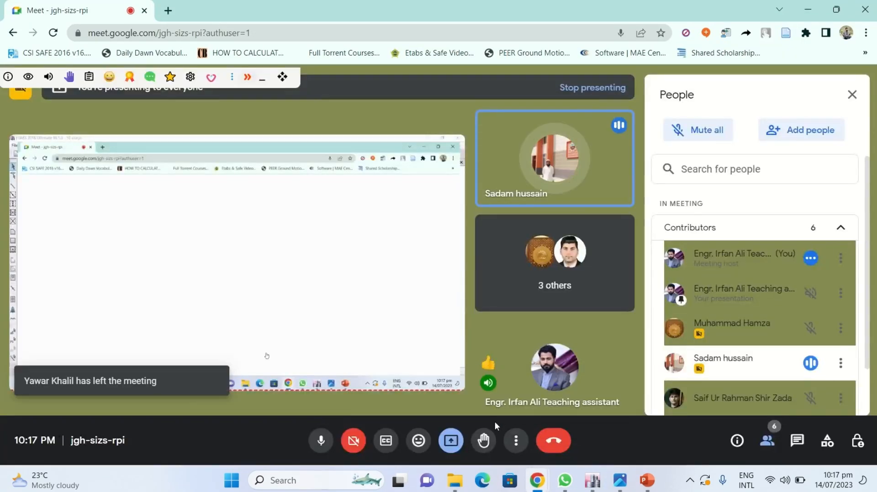
mouse_move(555, 381)
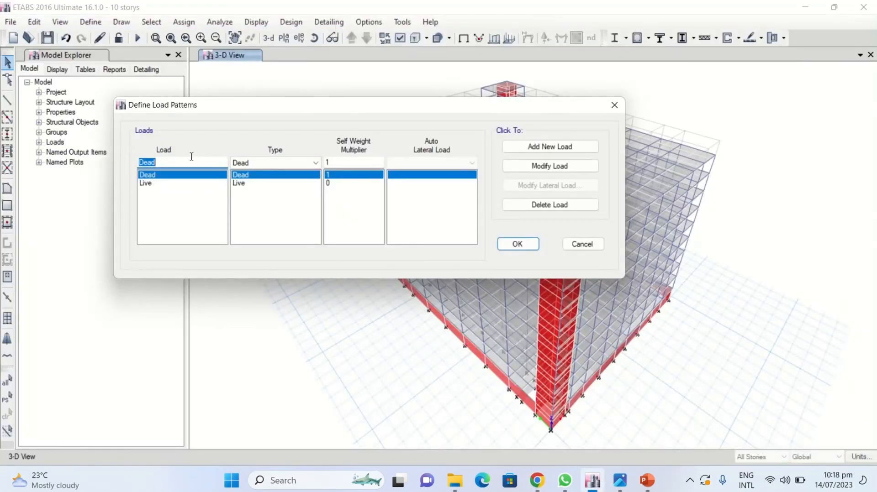
Move the load pattern dialog aside and review the name and type settings of the Dead and Live patterns.
left_click_drag(295, 107, 354, 98)
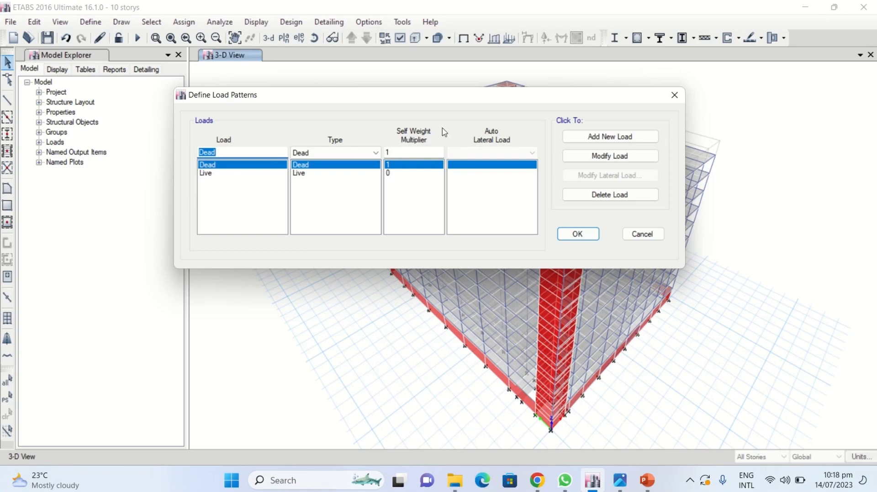
left_click(225, 153)
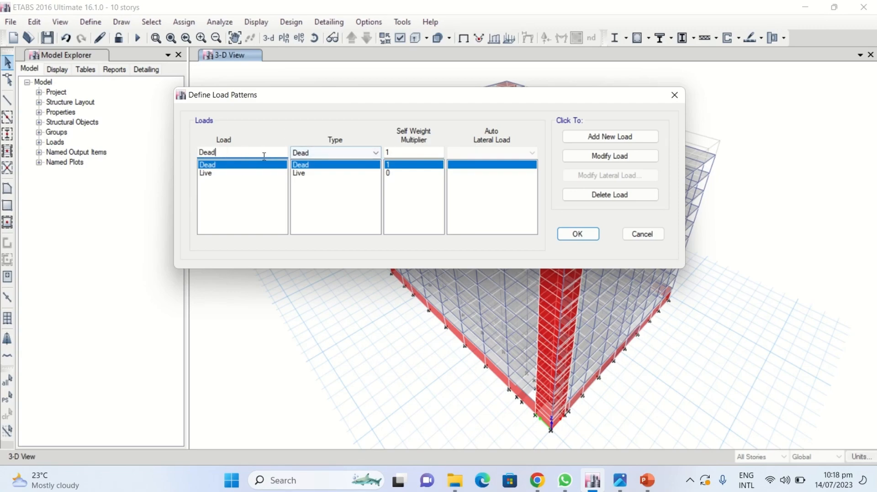
left_click(228, 174)
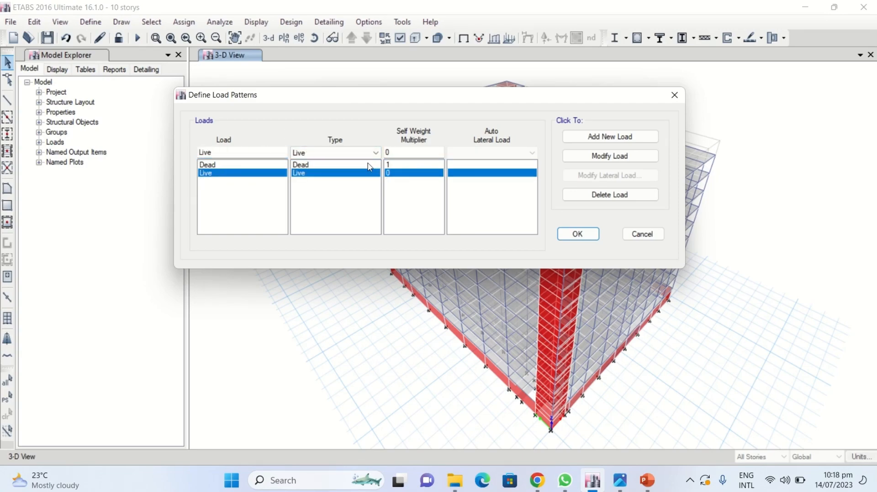
left_click(242, 154)
left_click(233, 165)
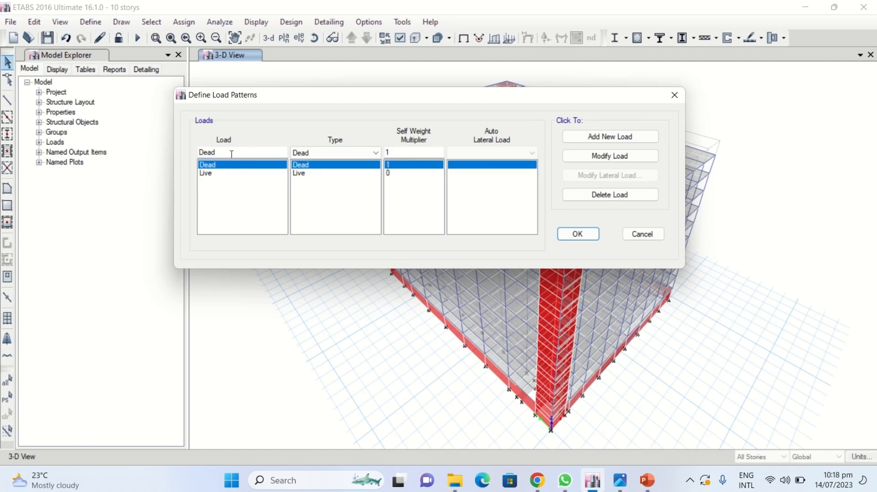
left_click(315, 153)
left_click(346, 152)
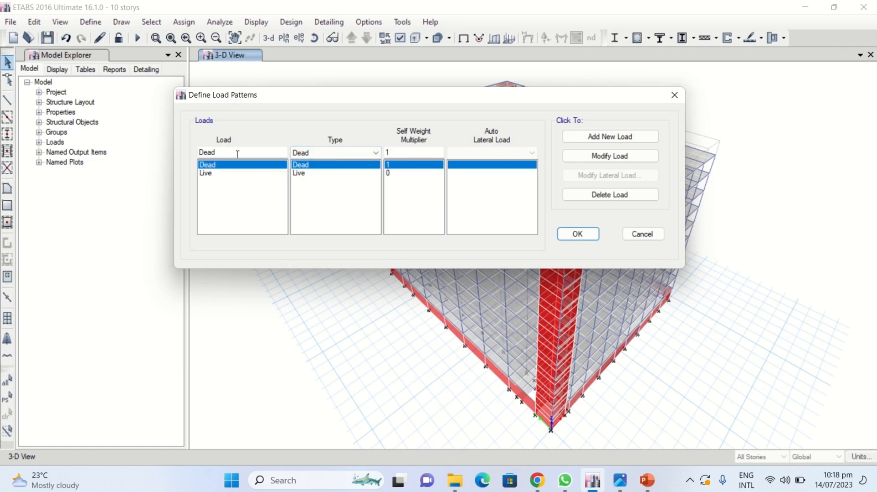
Apply a self weight multiplier of 0 to the Dead load pattern, and restore it to 1.
double_click(399, 152)
left_click(609, 155)
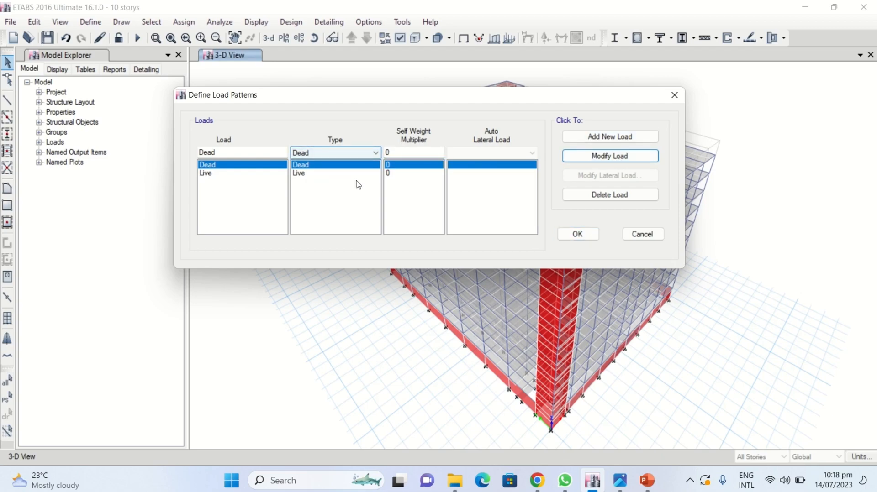
left_click(389, 175)
left_click(390, 166)
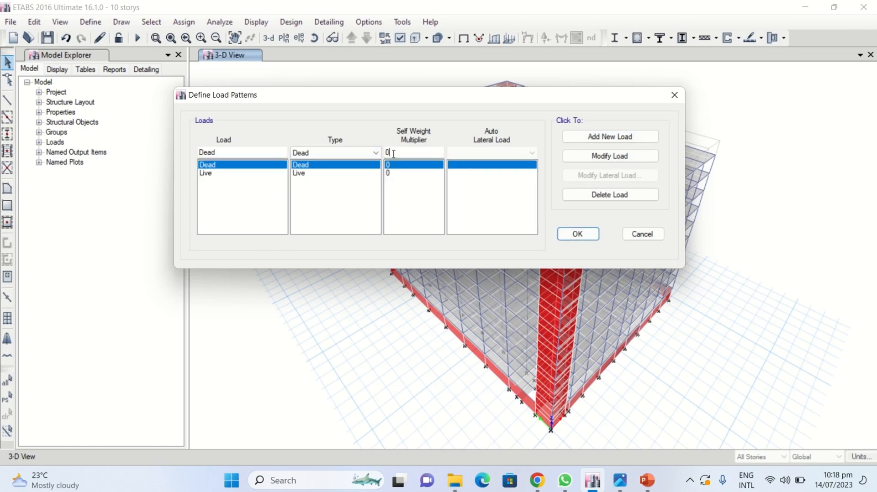
double_click(393, 152)
type("1")
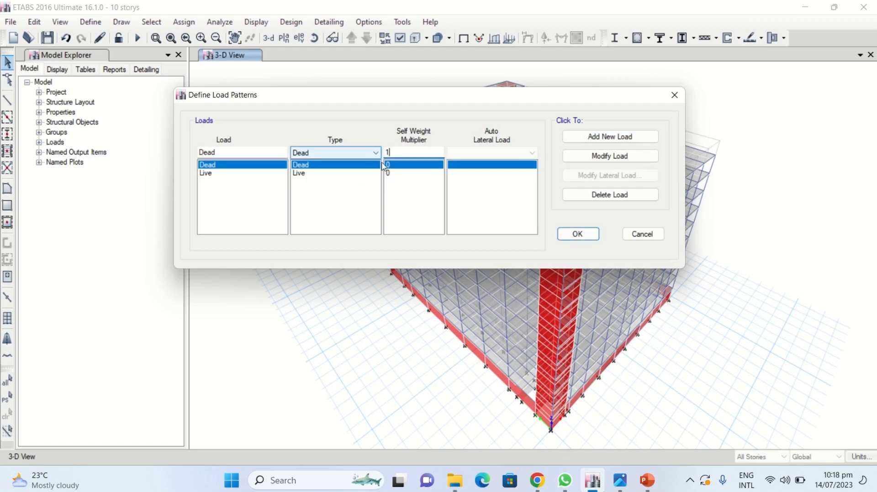
left_click(588, 165)
Switch to PowerPoint and correct the second bullet heading on the load patterns slide to "Live and S.Dead Loads".
left_click(647, 480)
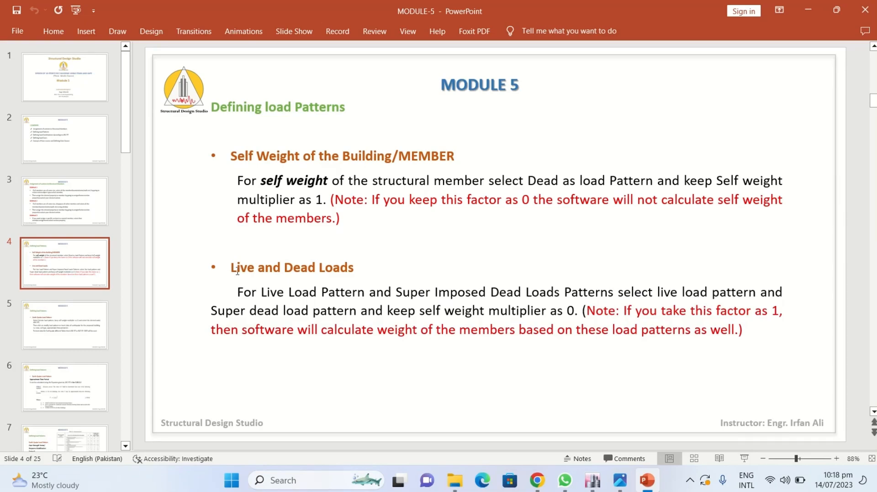
left_click(285, 271)
type("S.")
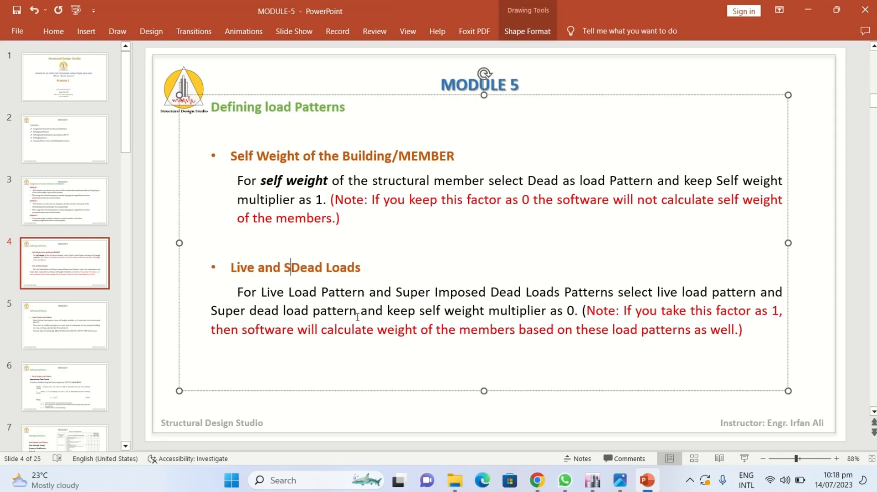
left_click(351, 420)
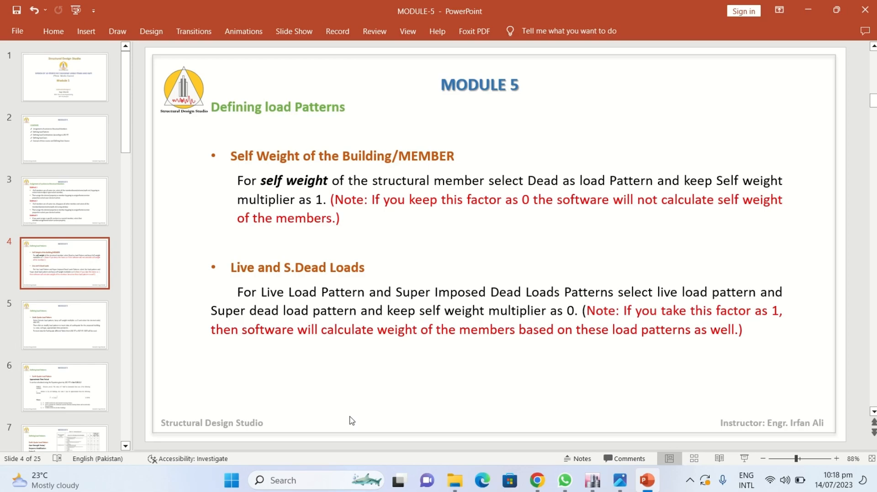
Return to ETABS and delete the Live load pattern, including its use in the analysis case.
left_click(591, 479)
left_click(221, 174)
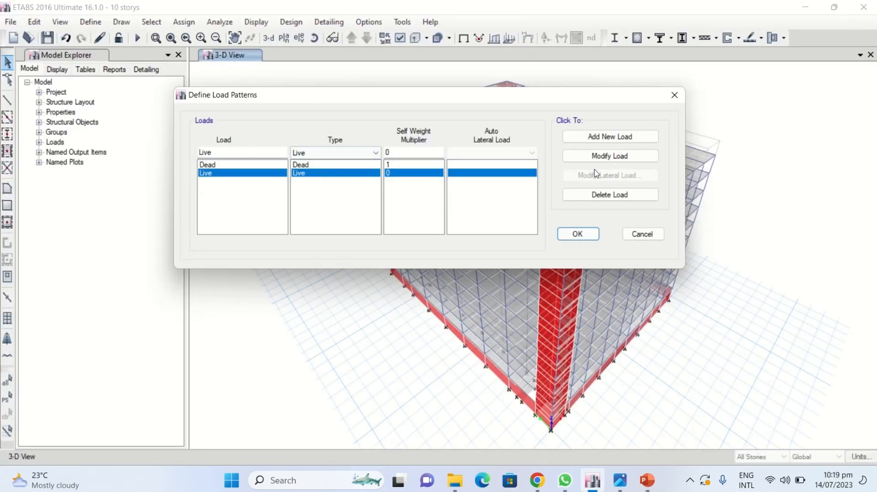
left_click(604, 194)
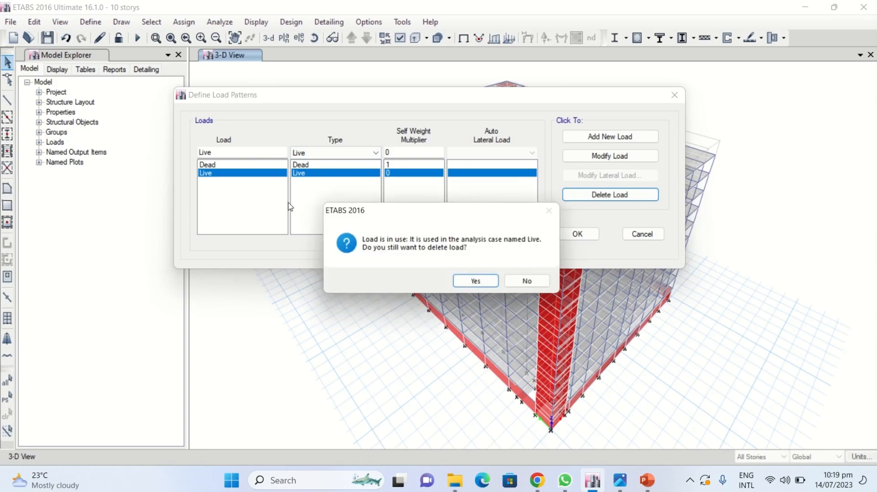
left_click(475, 281)
Add a new load pattern named LIVE of type Live with a self weight multiplier of 0.
double_click(229, 152)
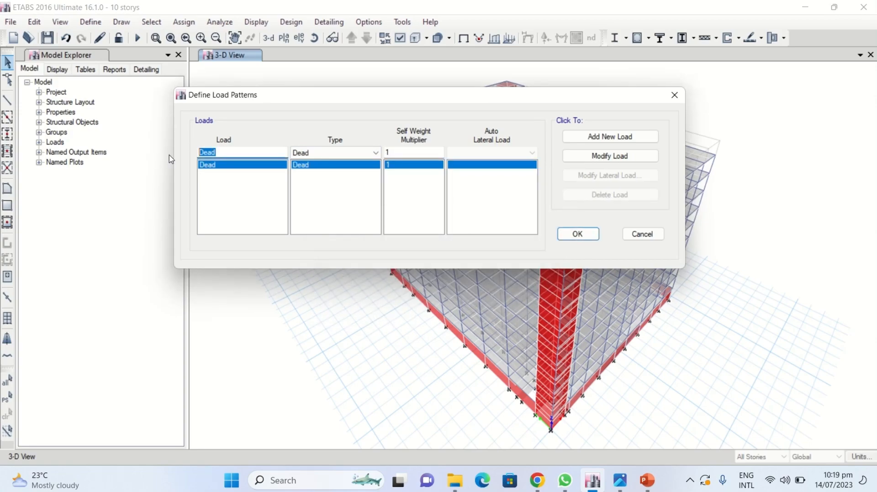
type("LIVE")
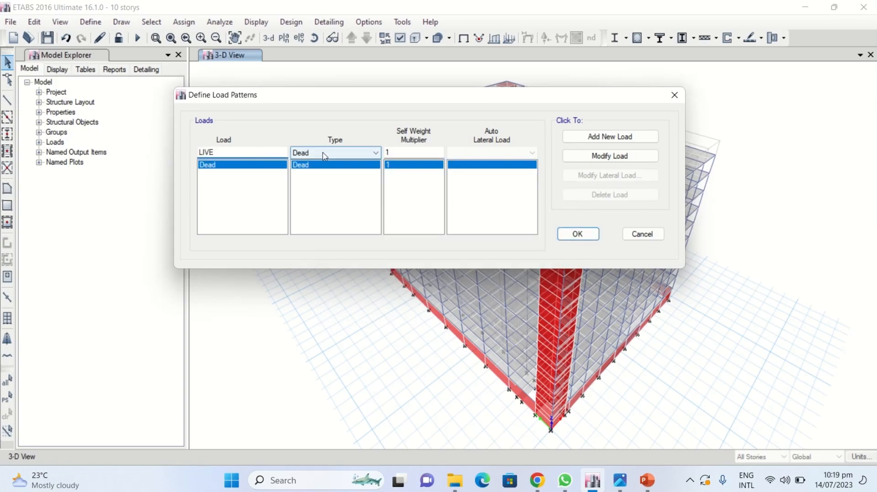
left_click(324, 154)
left_click(364, 180)
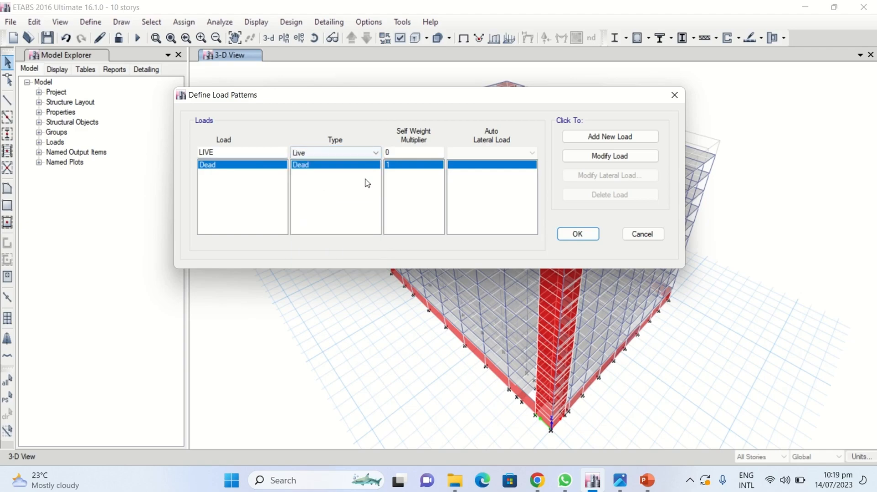
left_click(591, 139)
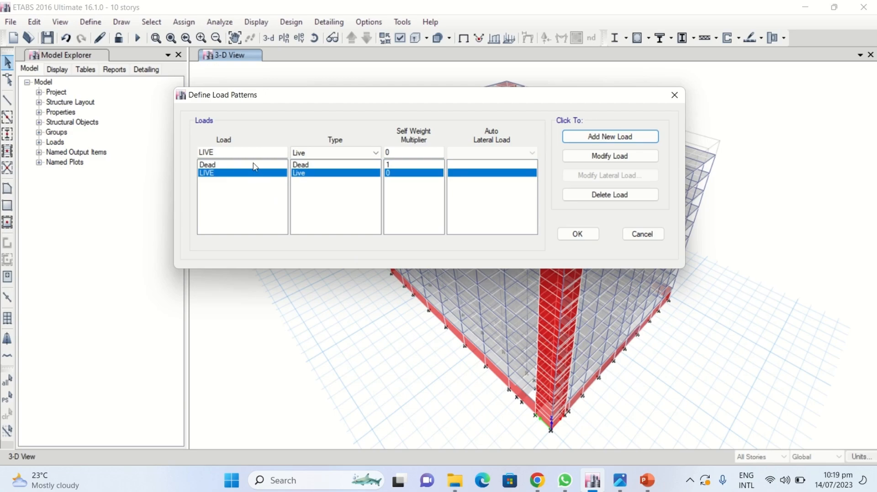
Add a load pattern named SDL of type Super Dead with a self weight multiplier of 0.
left_click_drag(250, 153, 196, 155)
type("SDL")
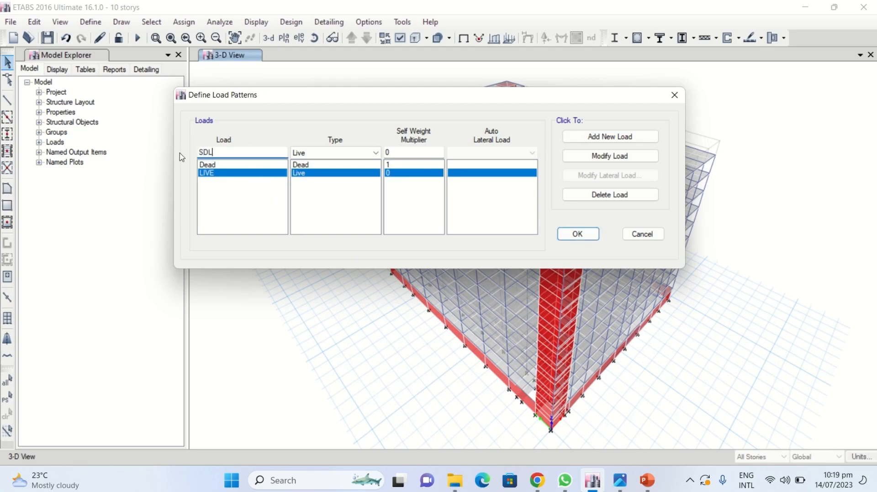
left_click(319, 155)
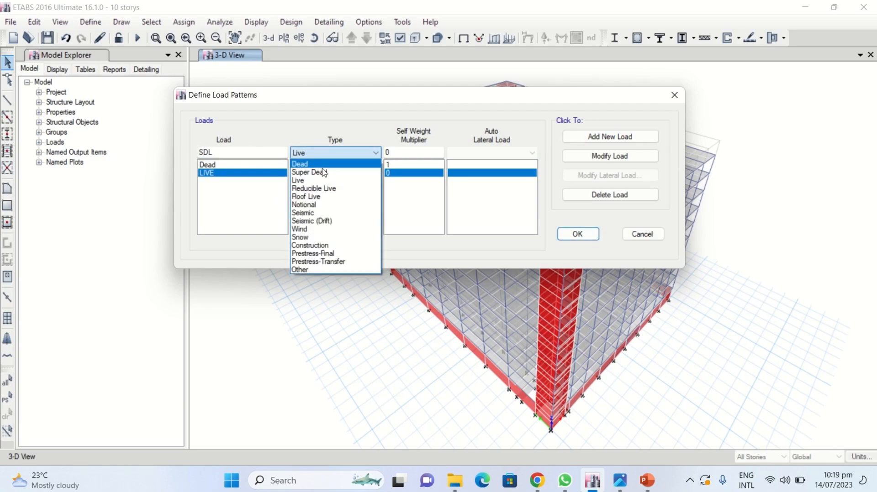
left_click(330, 173)
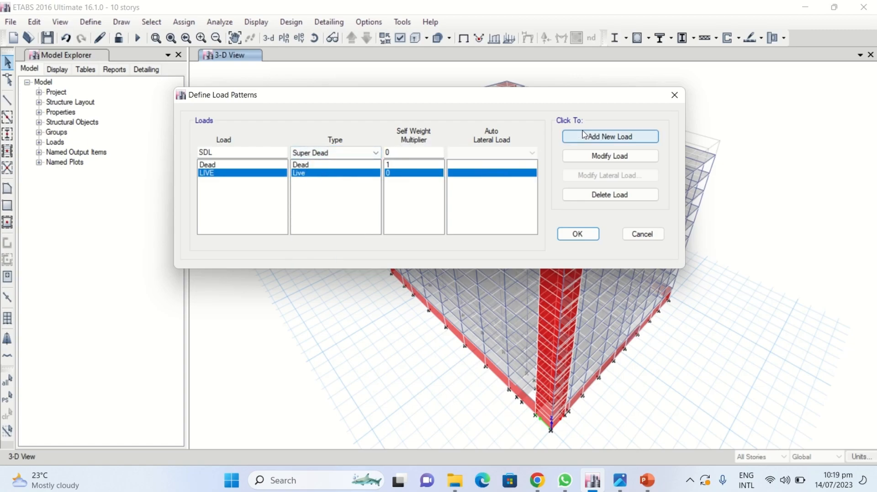
left_click(596, 141)
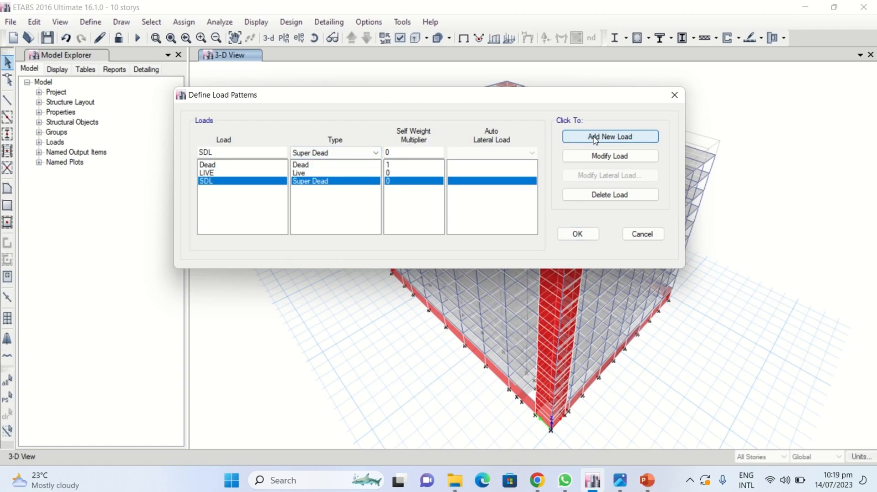
Switch to PowerPoint and consult the MODULE-5 slides on defining load patterns.
left_click(647, 481)
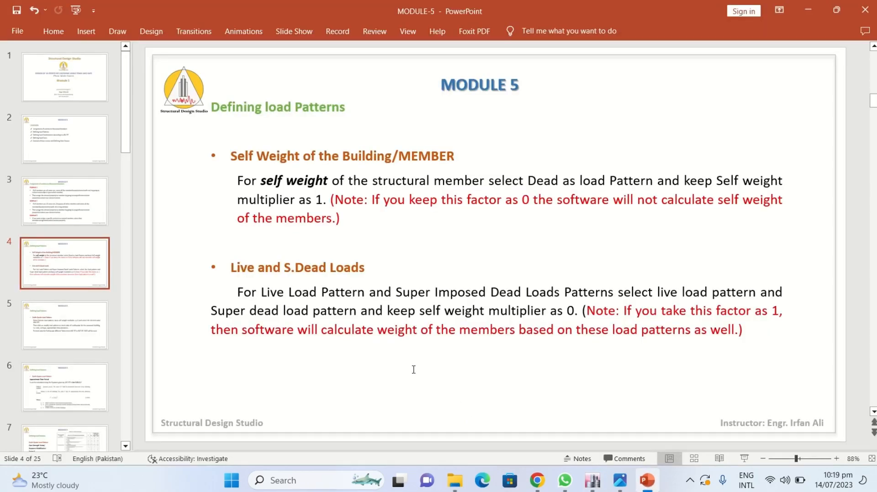